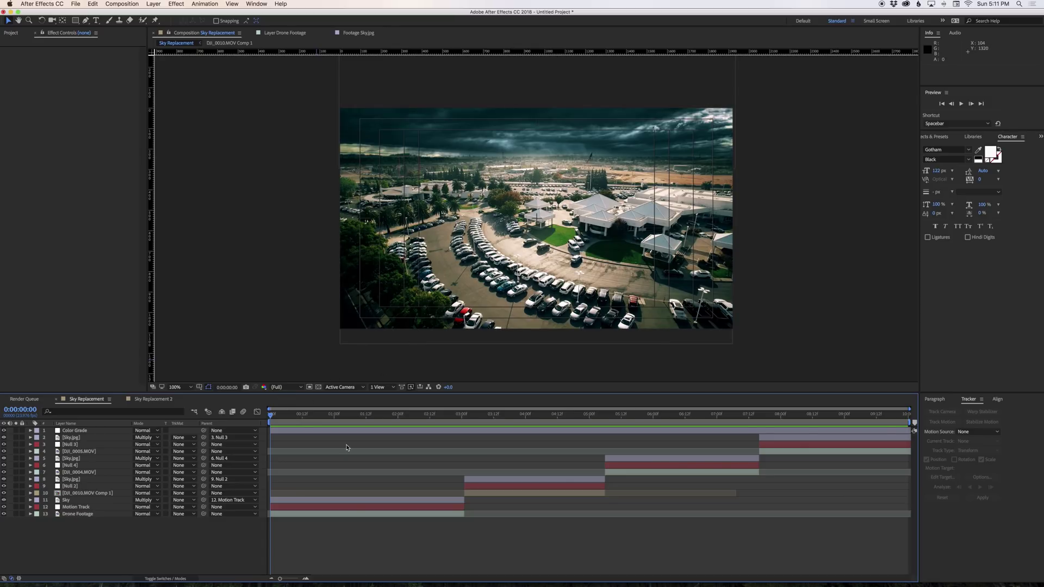
- Preview the current composition, then switch to the Sky Replacement 2 composition
{"action": "key", "text": "space"}
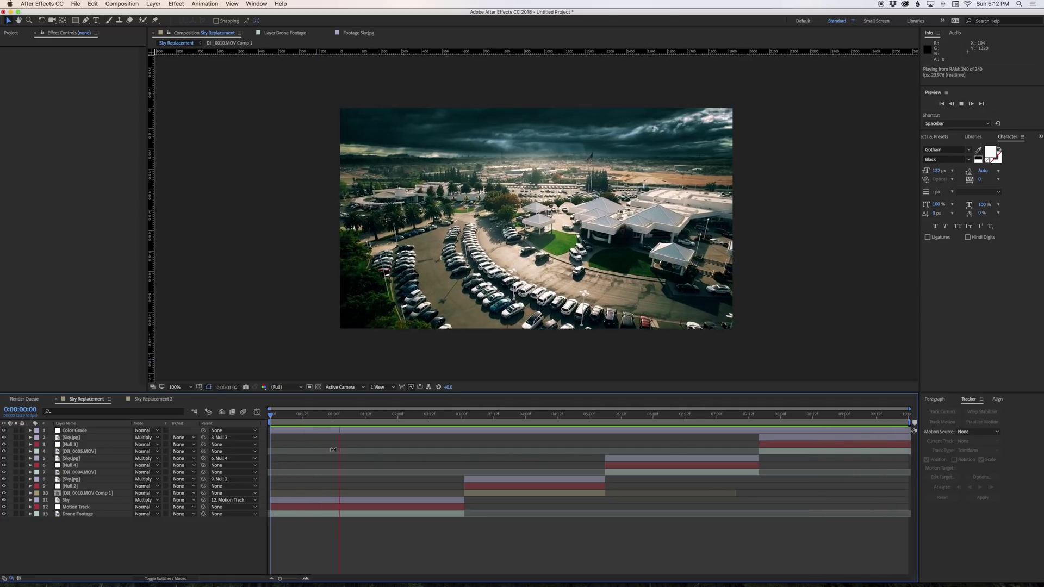
{"action": "key", "text": "space"}
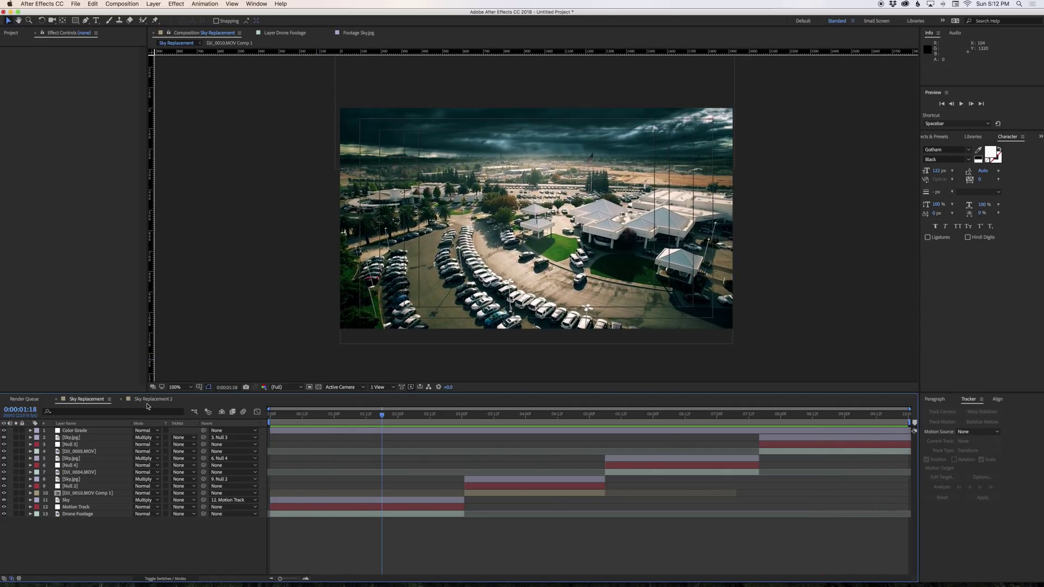
{"action": "left_click", "coordinate": [148, 402]}
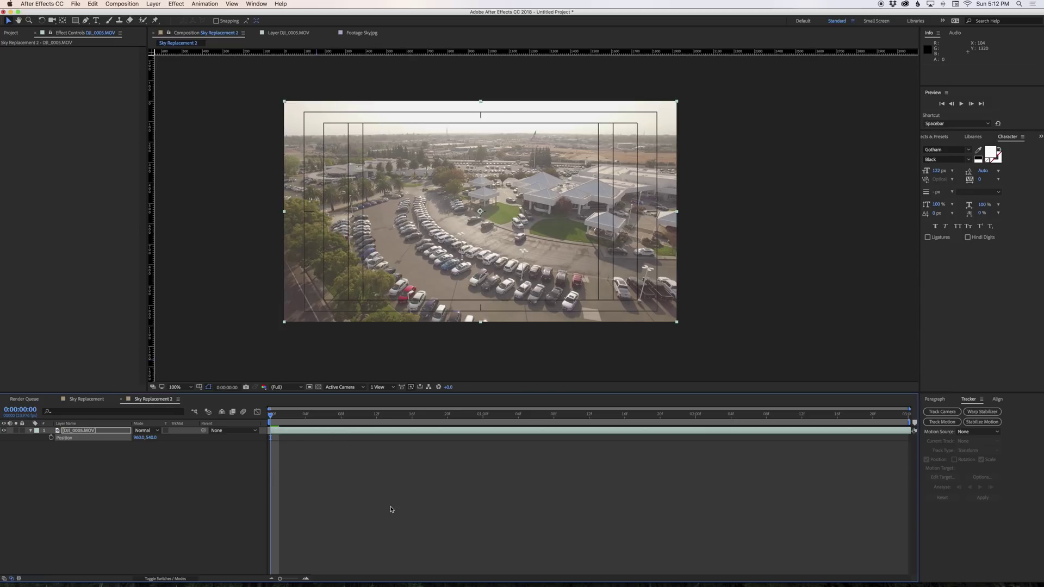
{"action": "left_click", "coordinate": [391, 510]}
- Preview the raw drone footage, return to frame 0, and select DJI_0005.MOV
{"action": "key", "text": "space"}
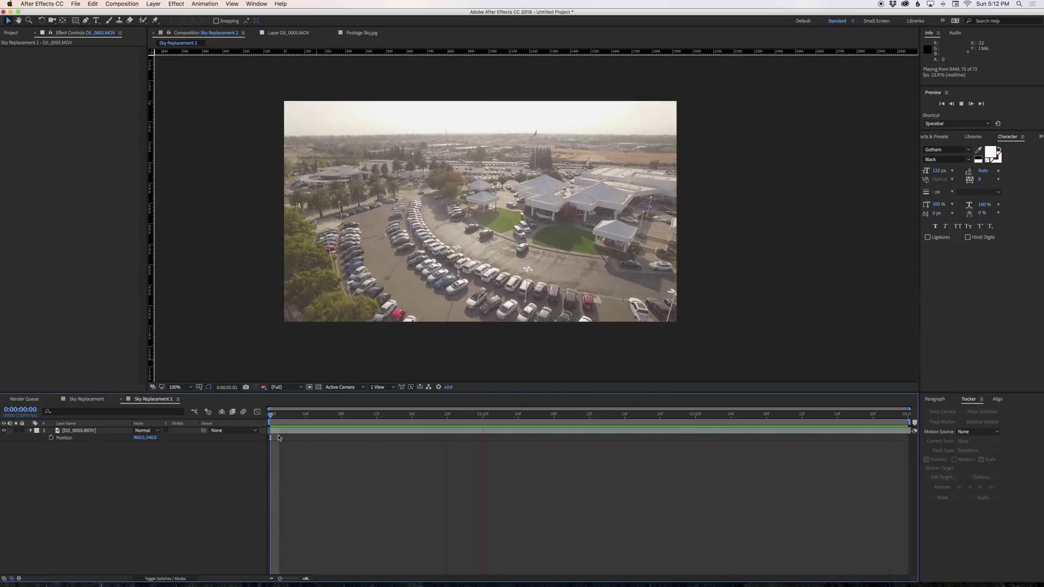
{"action": "left_click", "coordinate": [278, 435]}
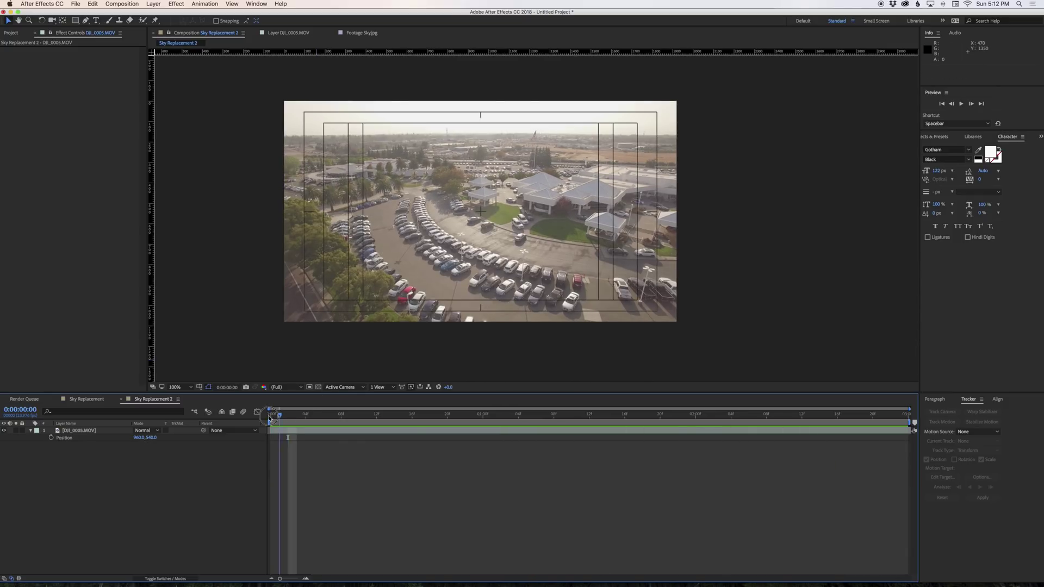
{"action": "key", "text": "Home"}
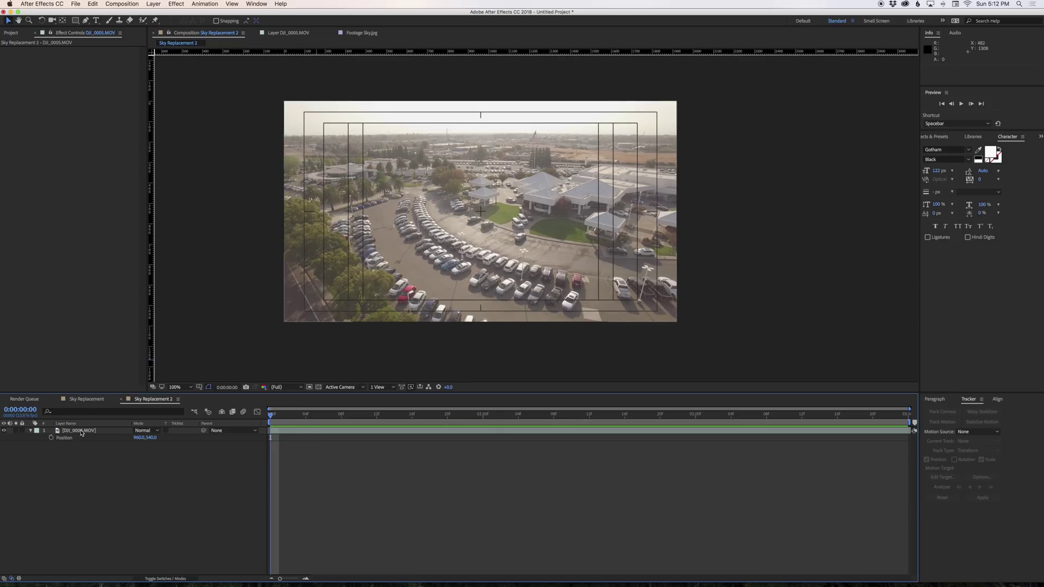
{"action": "left_click", "coordinate": [275, 431]}
- Apply Levels to the drone footage with input black 43 and input white 243
{"action": "left_click", "coordinate": [176, 4]}
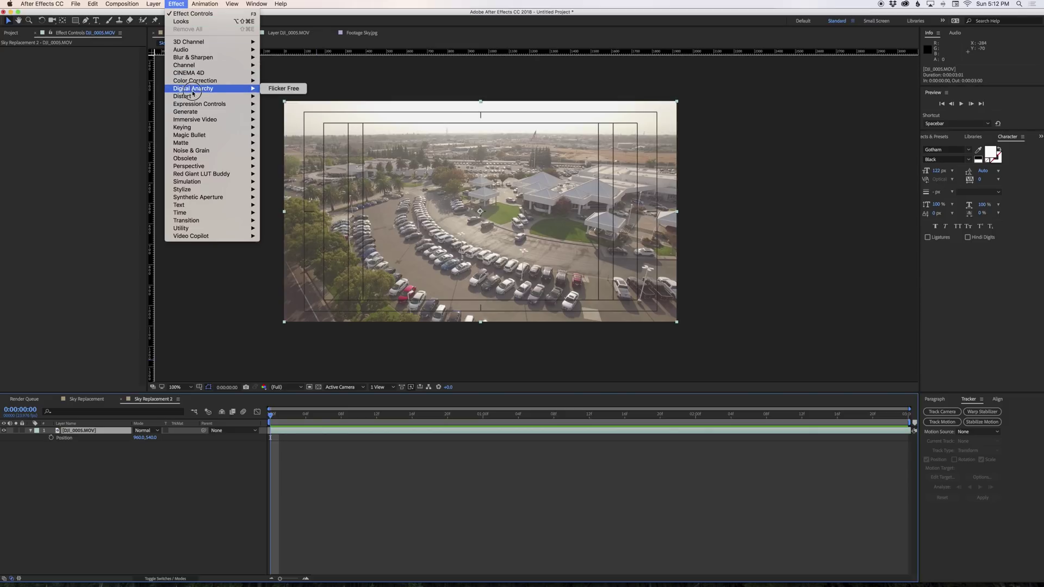
{"action": "mouse_move", "coordinate": [195, 80]}
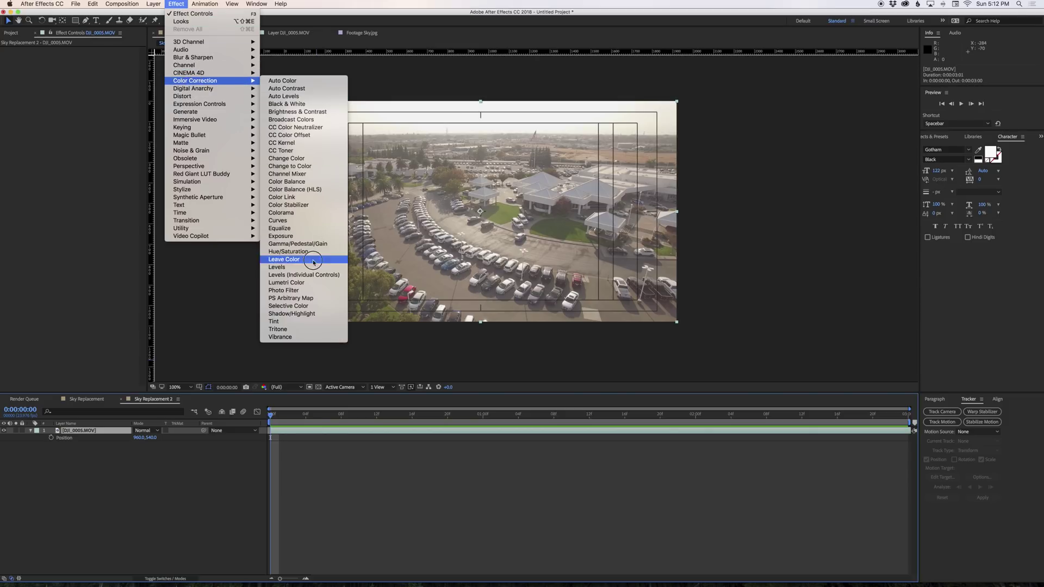
{"action": "left_click", "coordinate": [277, 267]}
{"action": "left_click_drag", "start_coordinate": [23, 104], "coordinate": [43, 99]}
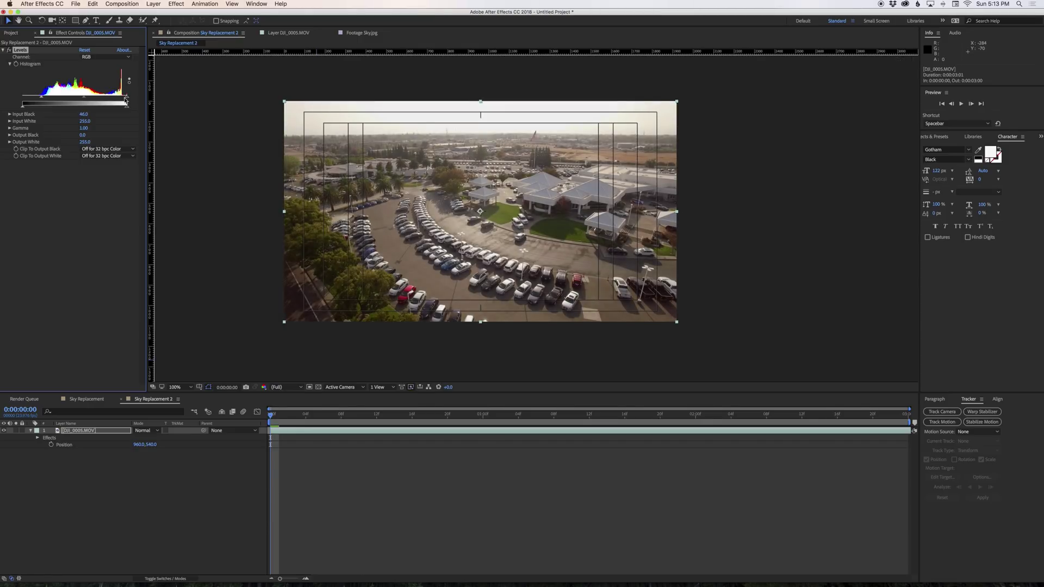
{"action": "left_click_drag", "start_coordinate": [126, 99], "coordinate": [123, 100]}
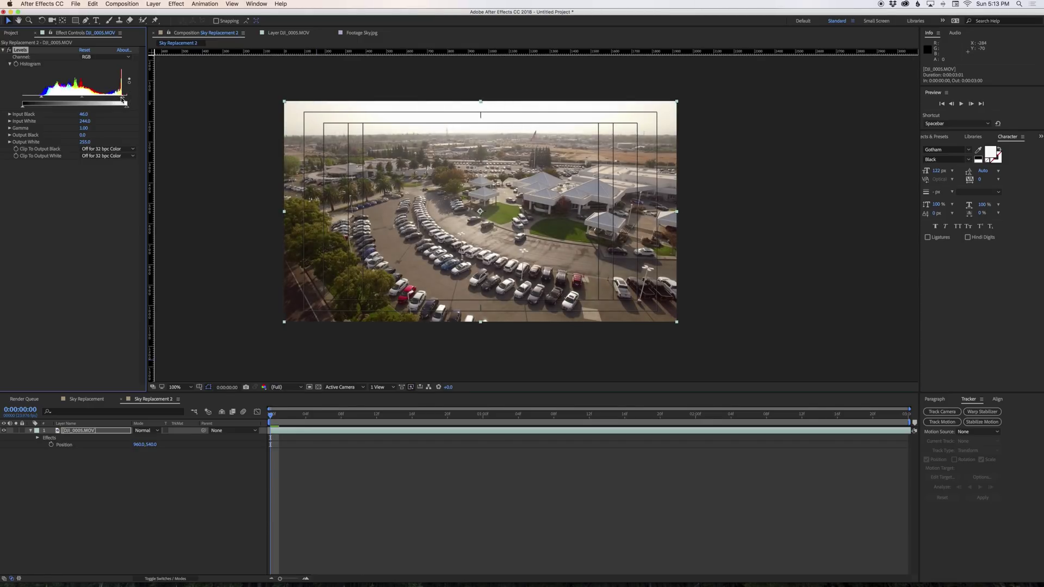
- Add Curves with a slight shadow dip on the RGB and Red channels
{"action": "left_click", "coordinate": [176, 4]}
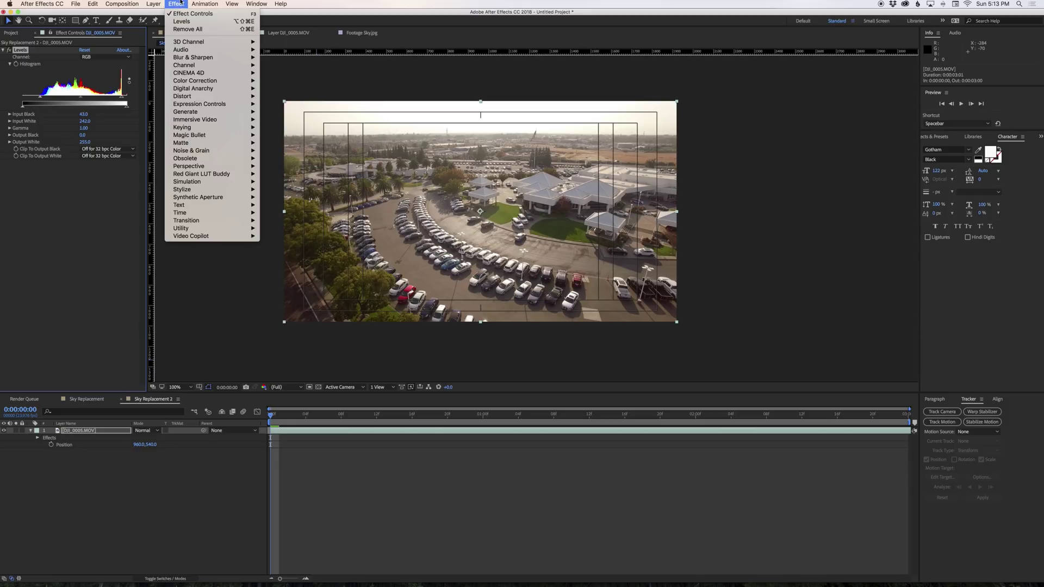
{"action": "mouse_move", "coordinate": [250, 81]}
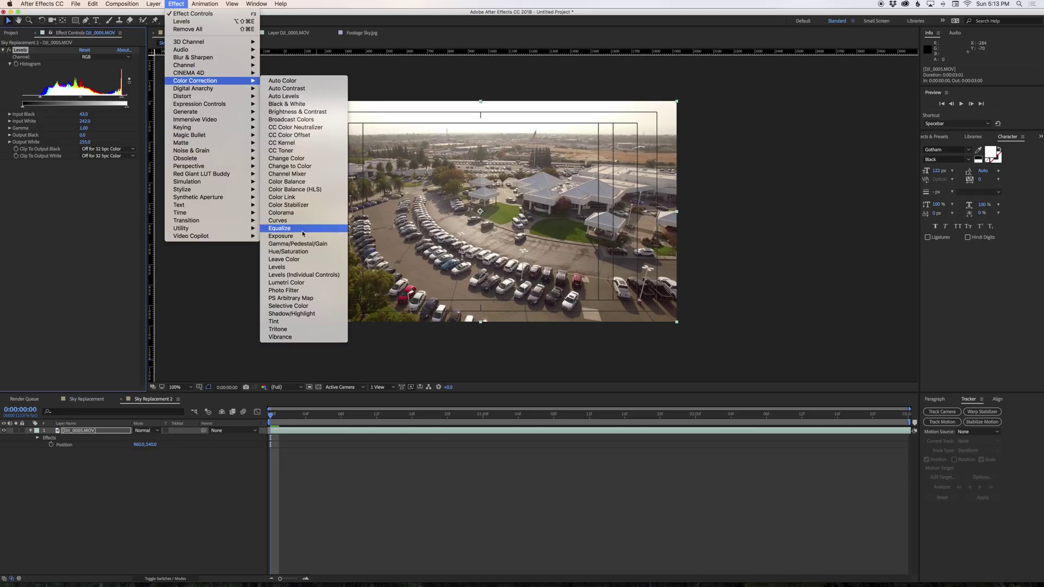
{"action": "left_click", "coordinate": [280, 220]}
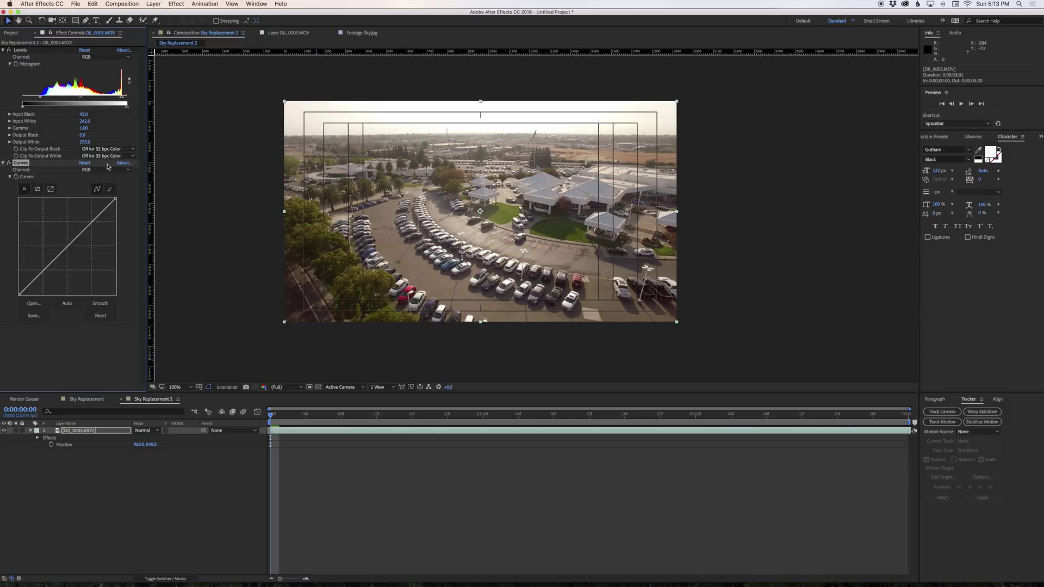
{"action": "left_click", "coordinate": [88, 224]}
{"action": "left_click_drag", "start_coordinate": [38, 277], "coordinate": [38, 279]}
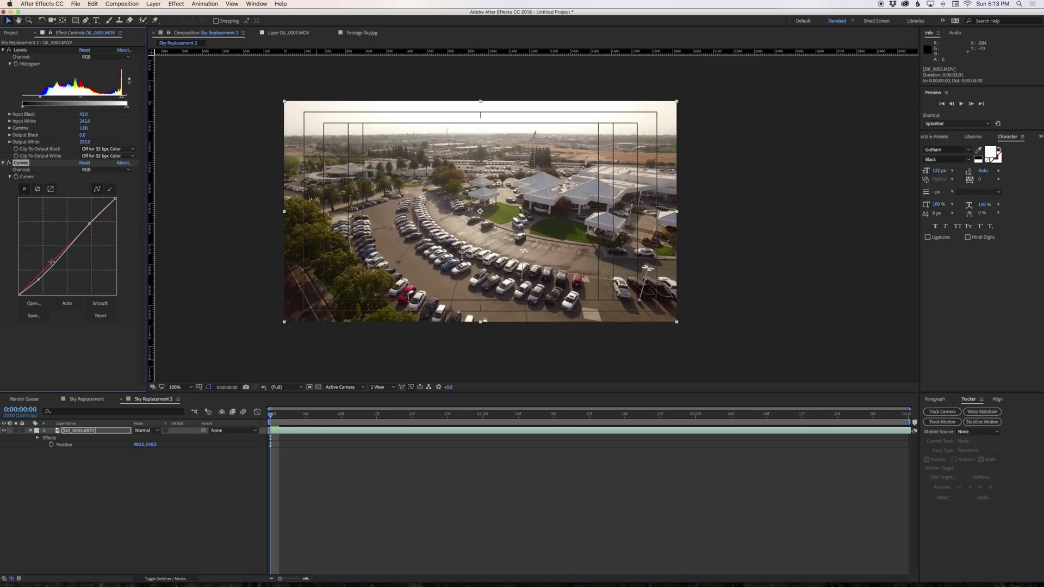
{"action": "key", "text": "ctrl+3"}
{"action": "left_click_drag", "start_coordinate": [52, 262], "coordinate": [52, 262]}
- Drag the drone footage down to Position 960, 652, leaving an empty band on top
{"action": "left_click_drag", "start_coordinate": [422, 175], "coordinate": [423, 195]}
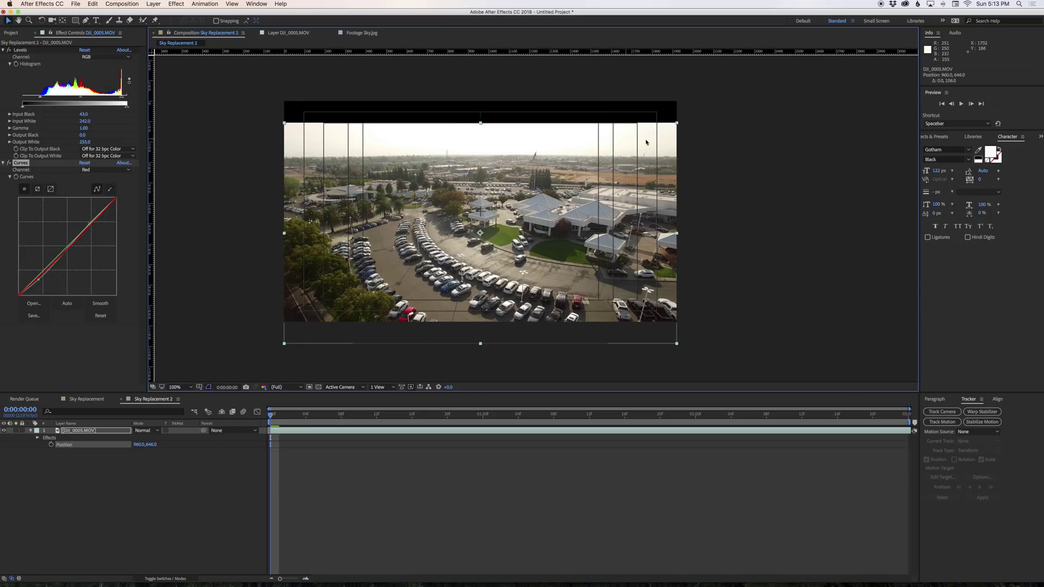
{"action": "mouse_move", "coordinate": [453, 154]}
{"action": "left_mouse_down"}
{"action": "mouse_move", "coordinate": [454, 194]}
{"action": "mouse_move", "coordinate": [450, 145]}
{"action": "mouse_move", "coordinate": [453, 157]}
{"action": "left_mouse_up"}
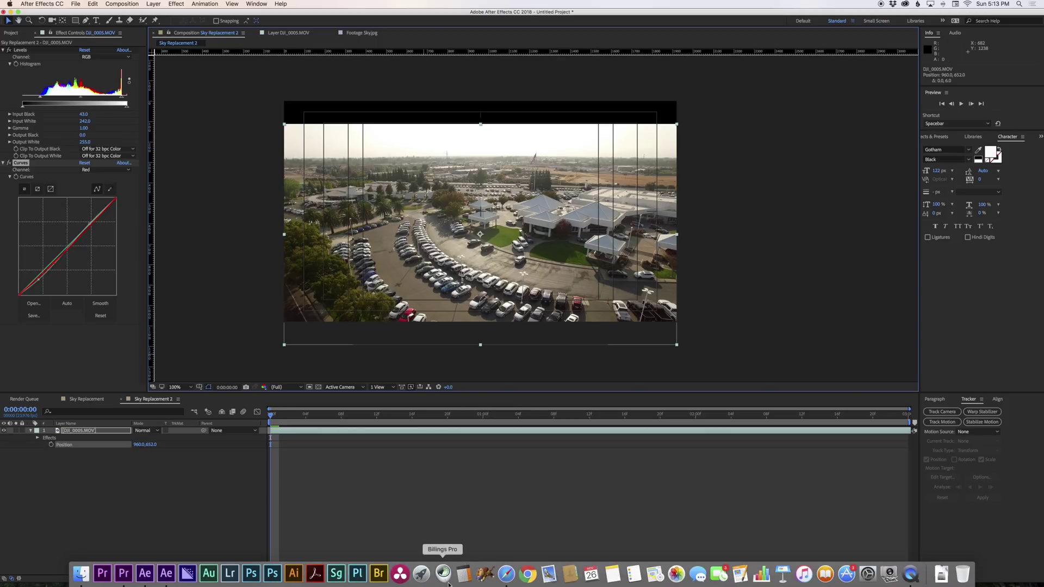
- Scroll PhotoDune's dark clouds results and view the Dark Rainy Clouds photo details
{"action": "left_click", "coordinate": [506, 574]}
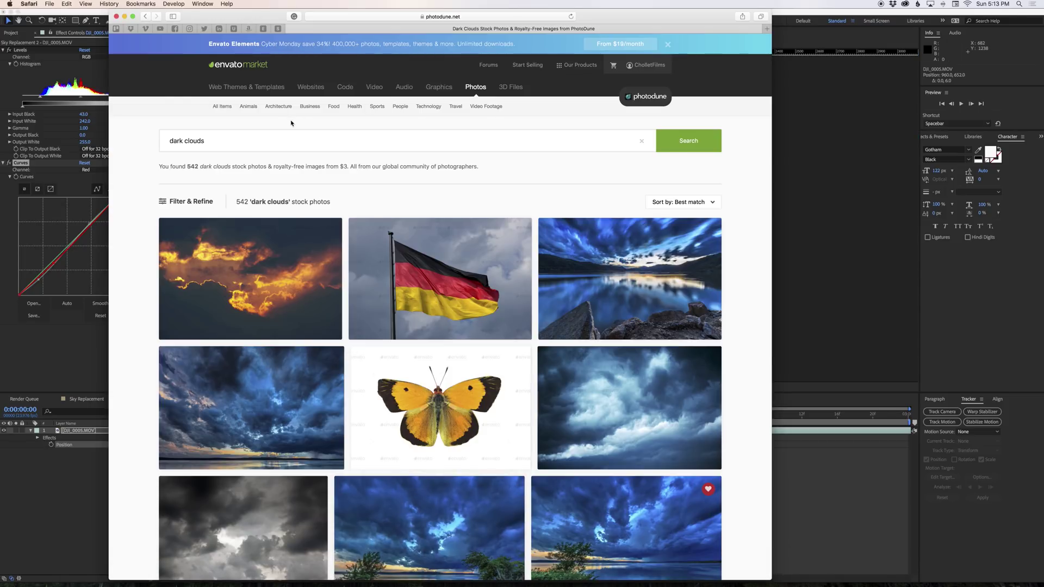
{"action": "scroll", "coordinate": [434, 191], "scroll_direction": "down", "scroll_amount": 5}
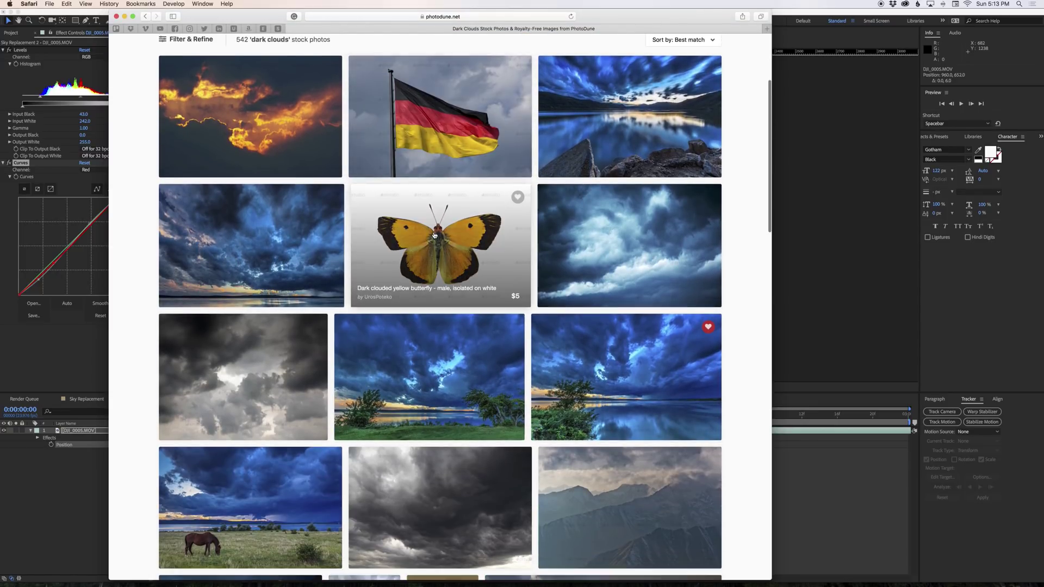
{"action": "scroll", "coordinate": [435, 235], "scroll_direction": "down", "scroll_amount": 2}
{"action": "scroll", "coordinate": [435, 233], "scroll_direction": "down", "scroll_amount": 2}
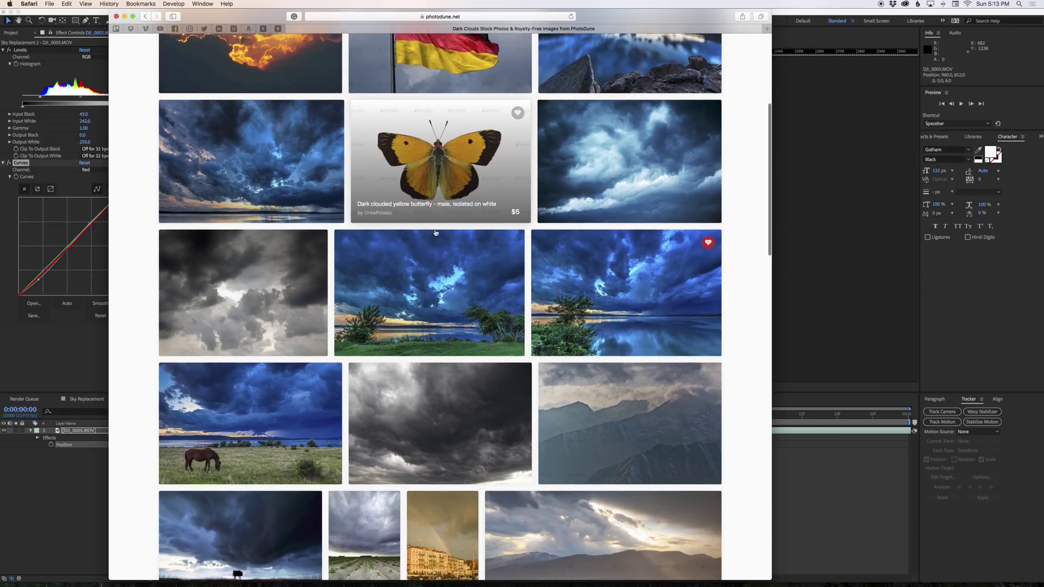
{"action": "scroll", "coordinate": [427, 235], "scroll_direction": "down", "scroll_amount": 2}
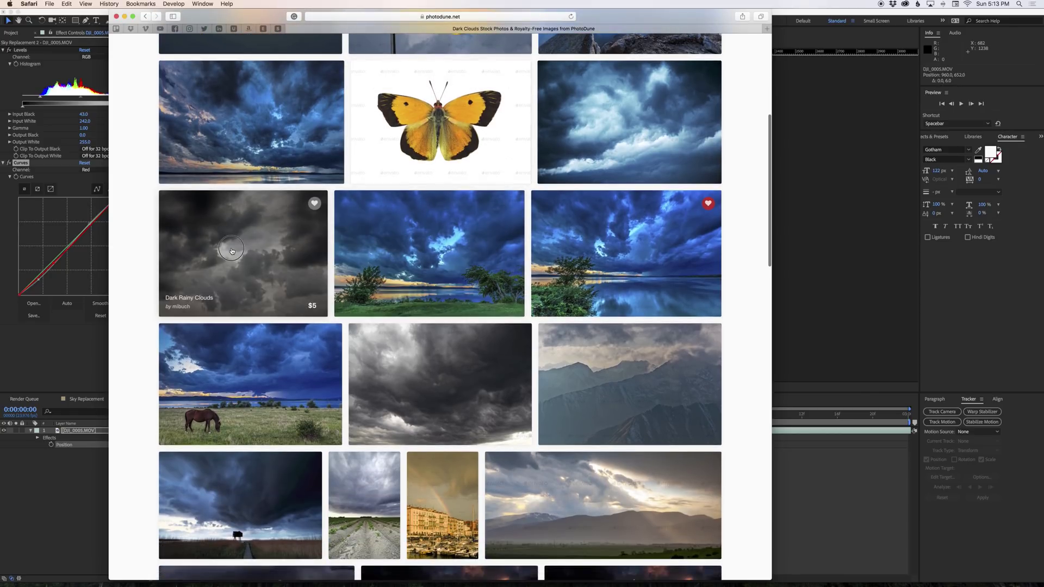
{"action": "left_click", "coordinate": [285, 278]}
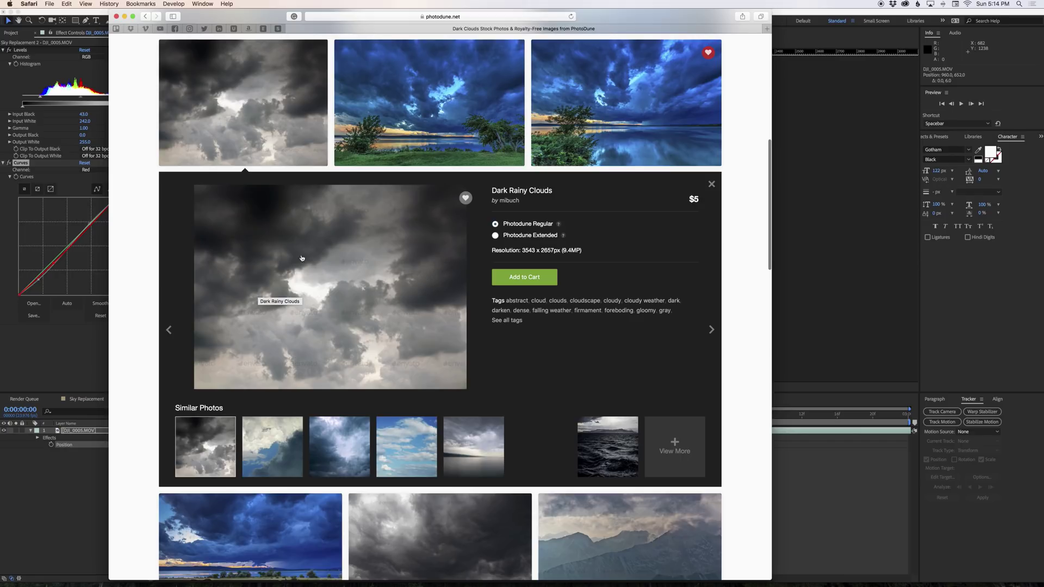
- Open the Dark storm clouds photo details ($7, 5301 x 3534px)
{"action": "scroll", "coordinate": [303, 259], "scroll_direction": "up", "scroll_amount": 1}
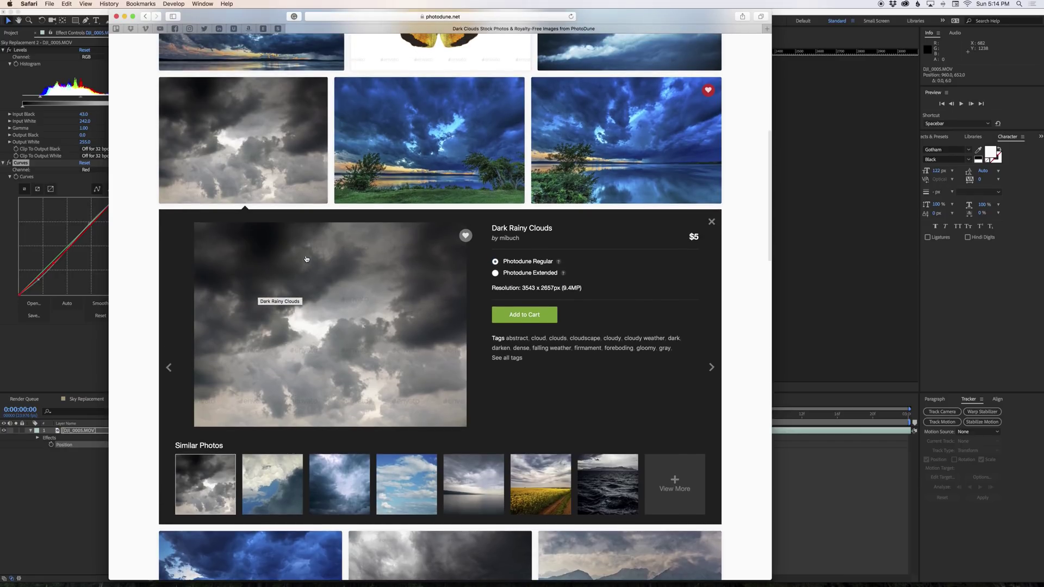
{"action": "scroll", "coordinate": [306, 259], "scroll_direction": "up", "scroll_amount": 4}
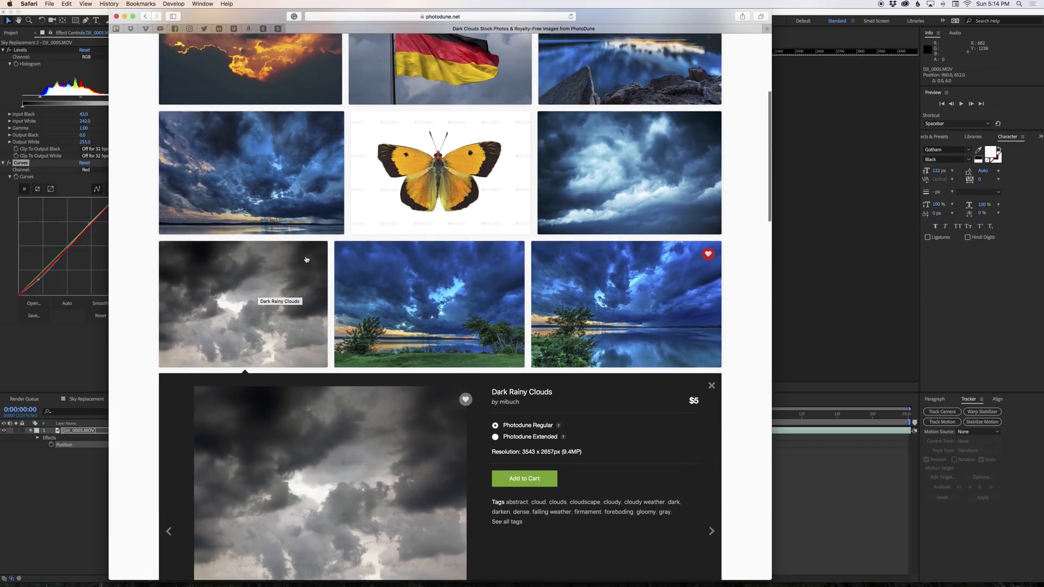
{"action": "left_click", "coordinate": [274, 211]}
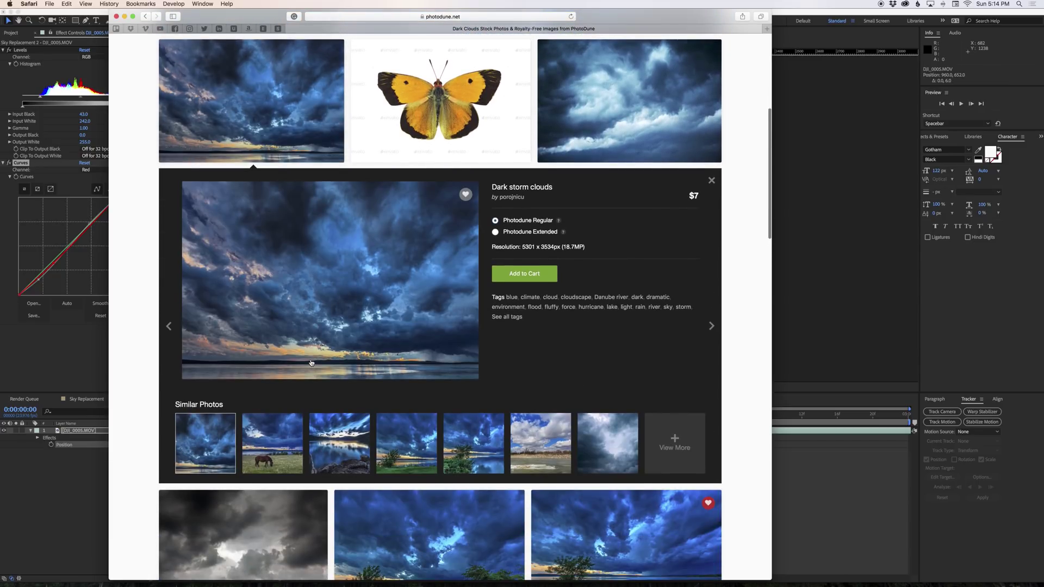
- Preview Sky.jpg, place it in Sky Replacement 2 above the drone clip, and raise it
{"action": "left_click", "coordinate": [90, 354]}
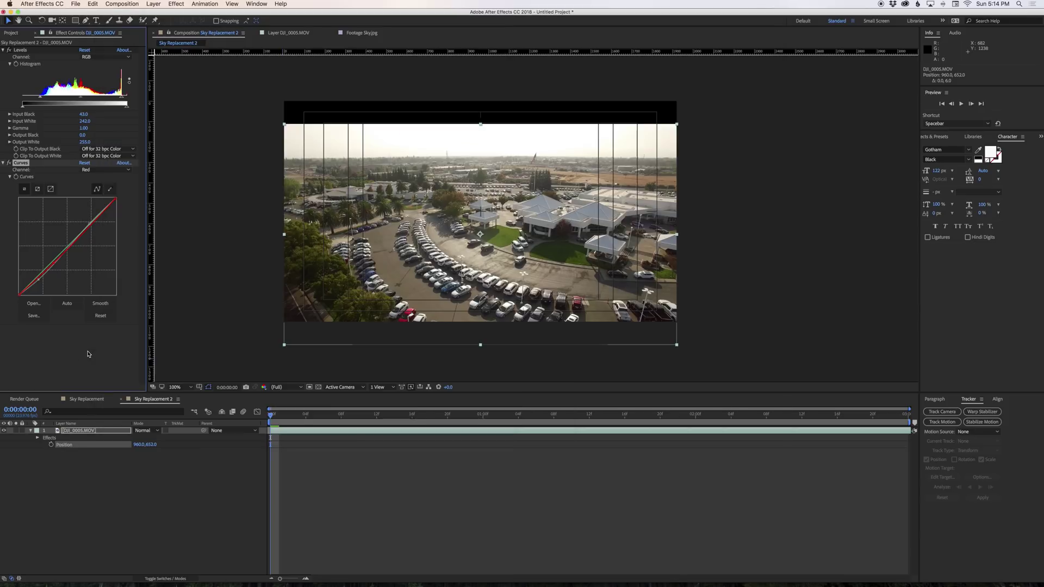
{"action": "left_click", "coordinate": [14, 34]}
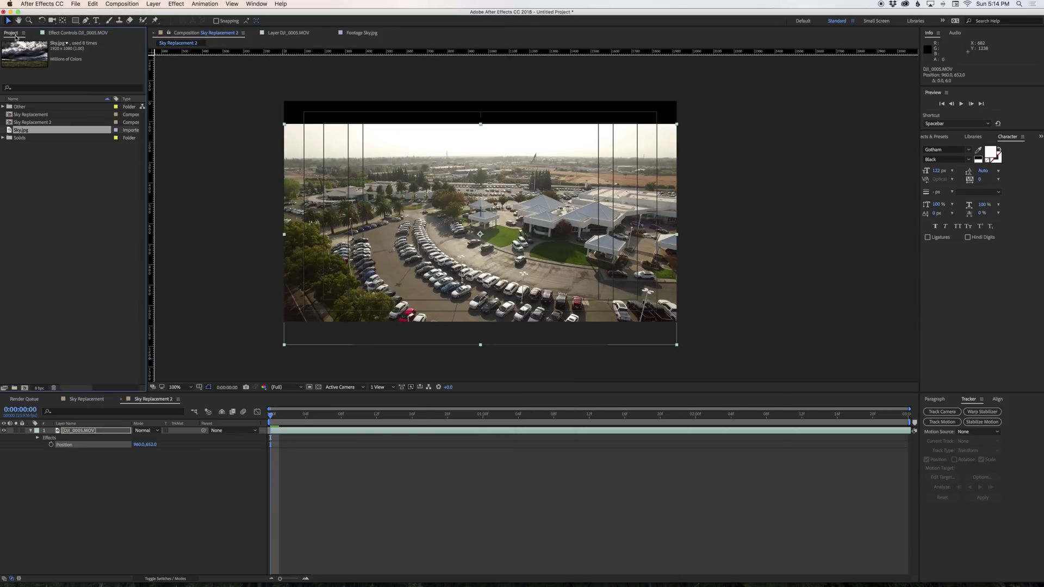
{"action": "double_click", "coordinate": [10, 130]}
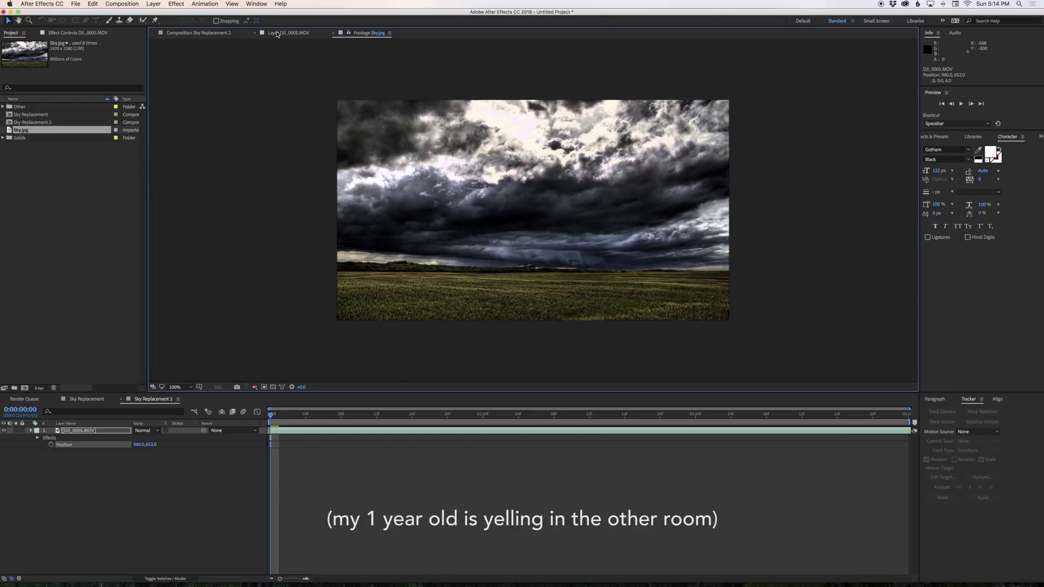
{"action": "left_click", "coordinate": [190, 34]}
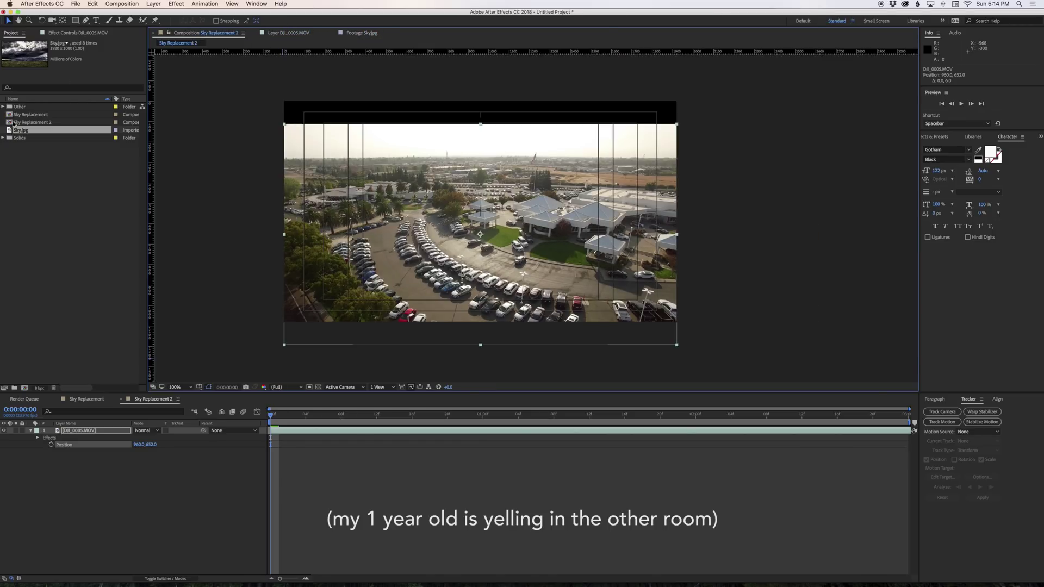
{"action": "left_click_drag", "start_coordinate": [8, 132], "coordinate": [482, 196]}
{"action": "left_click_drag", "start_coordinate": [561, 190], "coordinate": [549, 122]}
{"action": "left_click", "coordinate": [85, 20]}
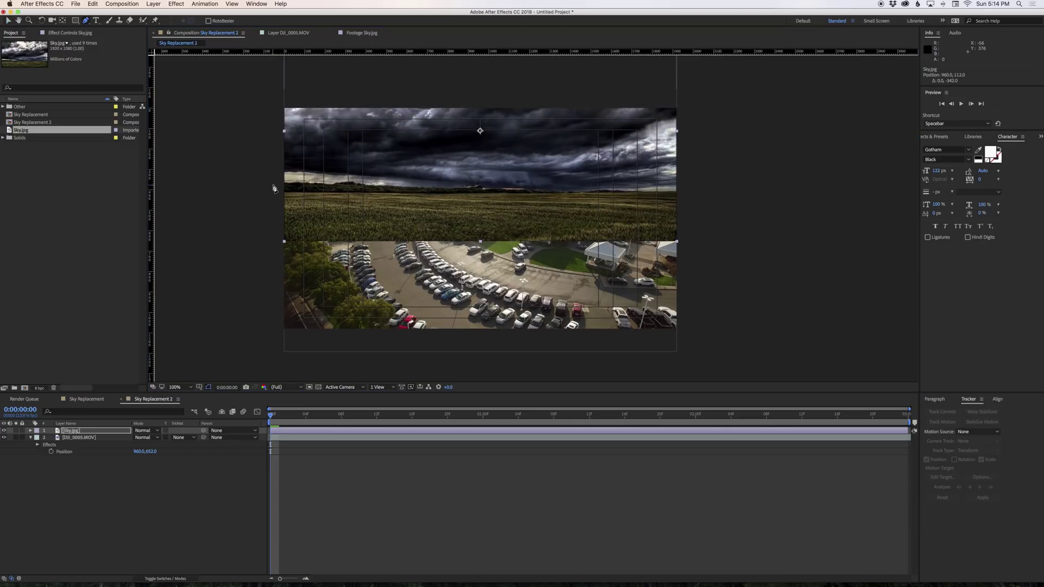
- Trace Pen mask points along the horizon from the sky's left edge past the right edge
{"action": "left_click", "coordinate": [272, 187]}
{"action": "left_click", "coordinate": [311, 187]}
{"action": "left_click", "coordinate": [347, 188]}
{"action": "left_click", "coordinate": [381, 188]}
{"action": "left_click", "coordinate": [419, 188]}
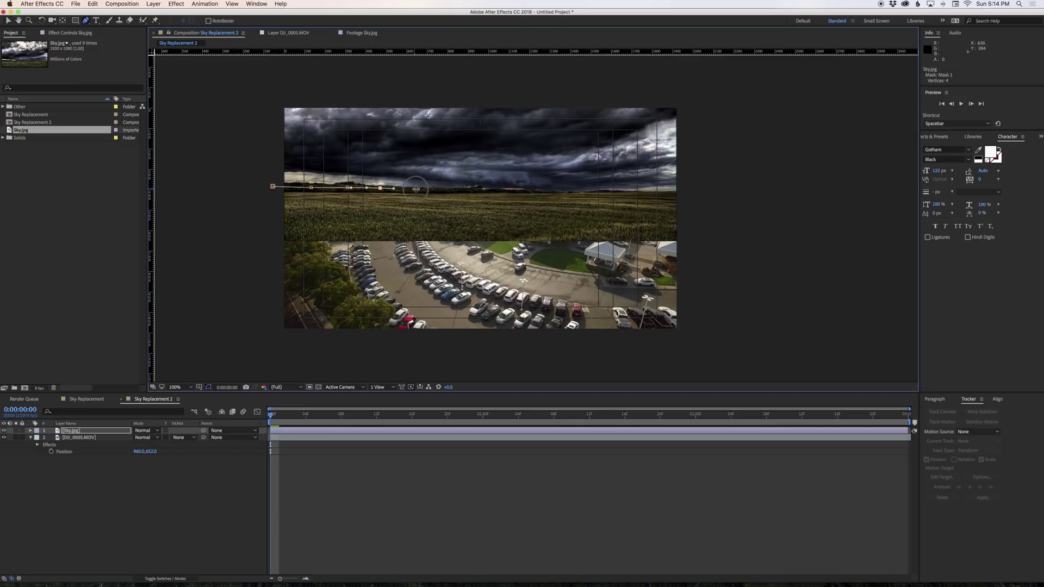
{"action": "left_click", "coordinate": [456, 185]}
{"action": "left_click", "coordinate": [527, 188]}
{"action": "left_click", "coordinate": [551, 190]}
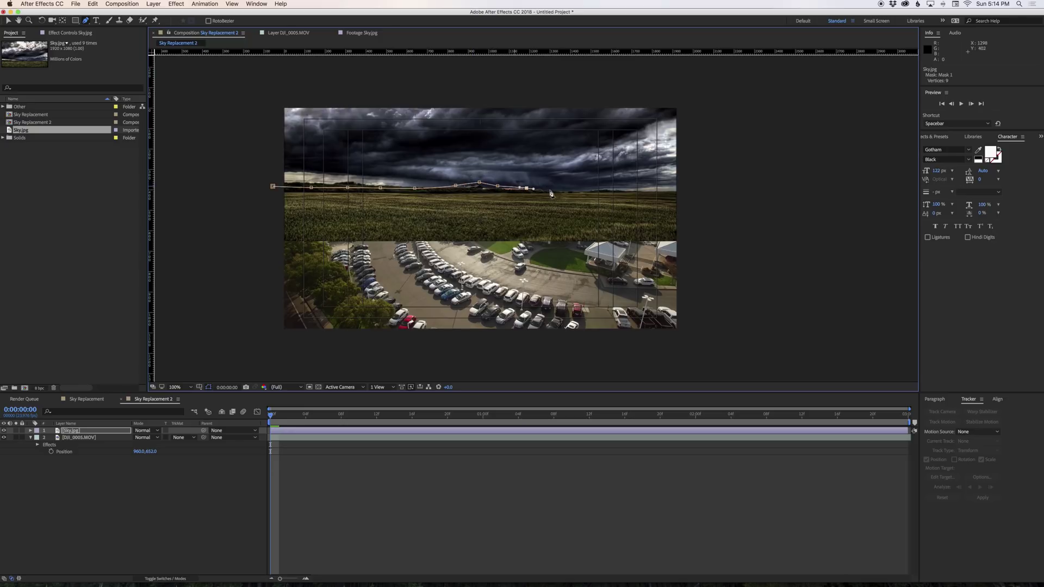
{"action": "left_click", "coordinate": [622, 190]}
{"action": "left_click", "coordinate": [670, 191]}
{"action": "left_click", "coordinate": [725, 192]}
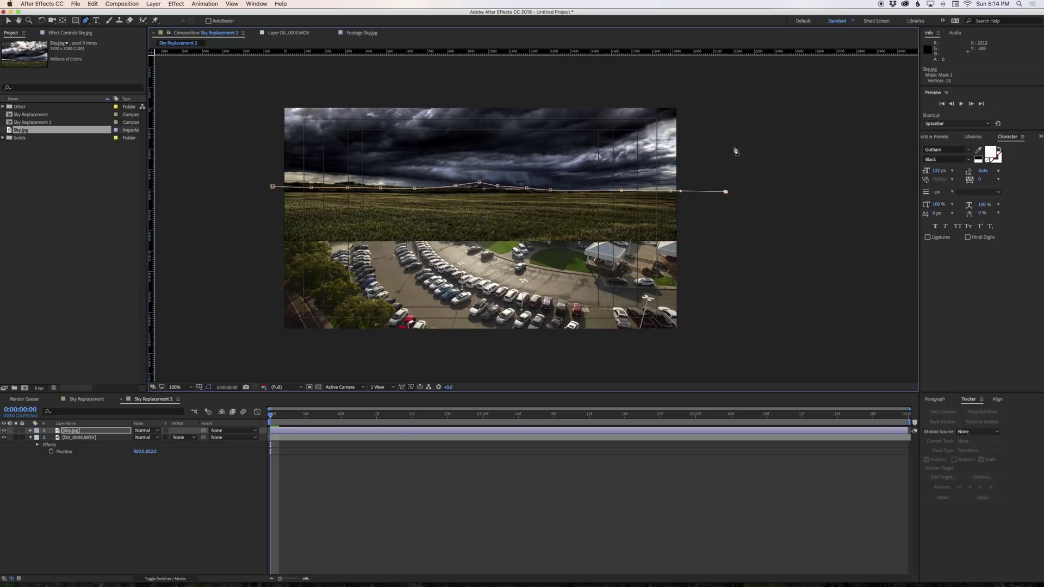
- Close Mask 1 around the area above the horizon and reveal its mask properties
{"action": "left_click", "coordinate": [734, 70]}
{"action": "scroll", "coordinate": [559, 88], "scroll_direction": "up", "scroll_amount": 2}
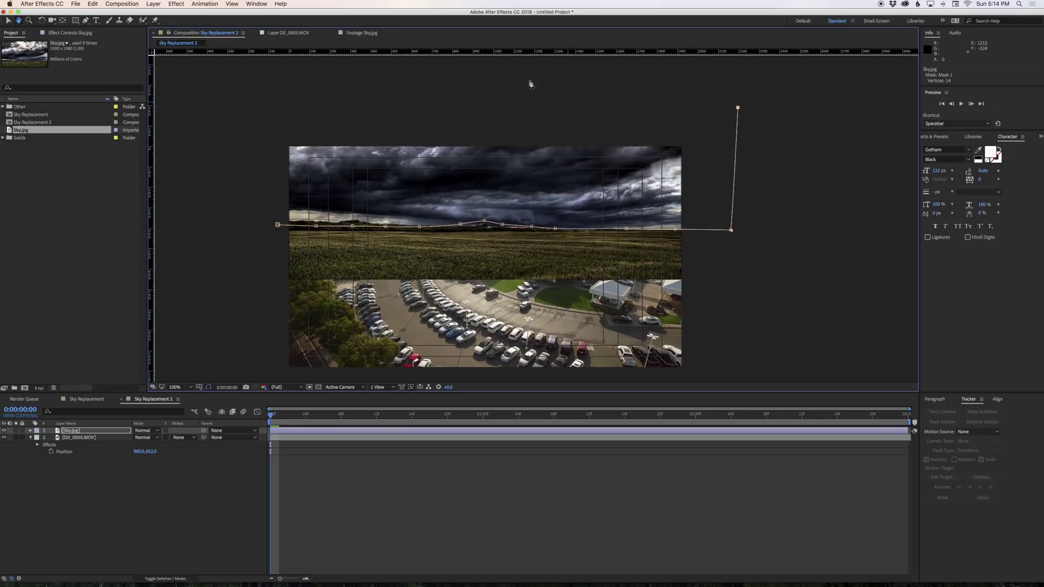
{"action": "left_click", "coordinate": [514, 81]}
{"action": "left_click", "coordinate": [230, 88]}
{"action": "left_click", "coordinate": [212, 142]}
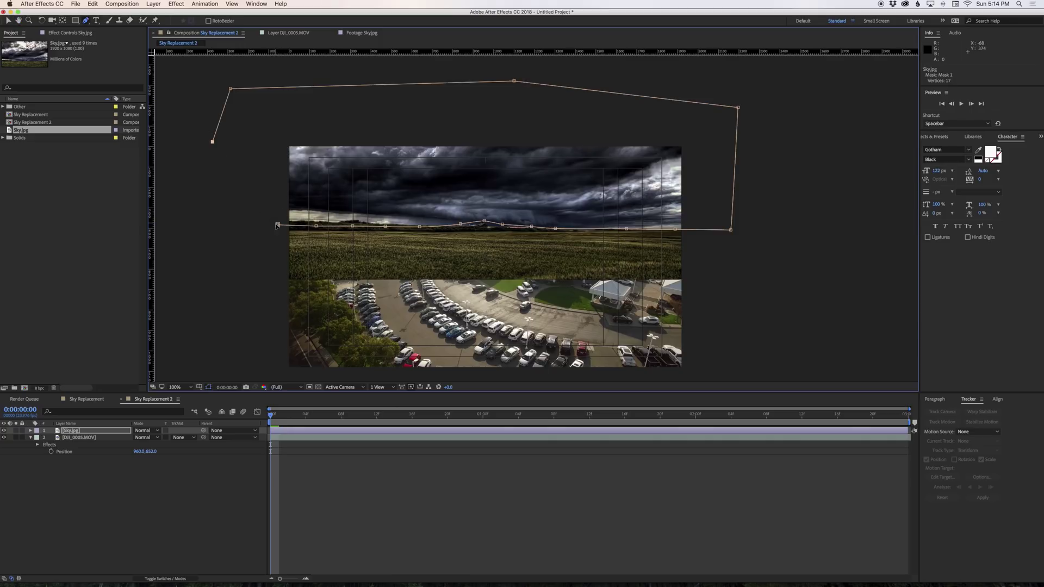
{"action": "left_click", "coordinate": [278, 225]}
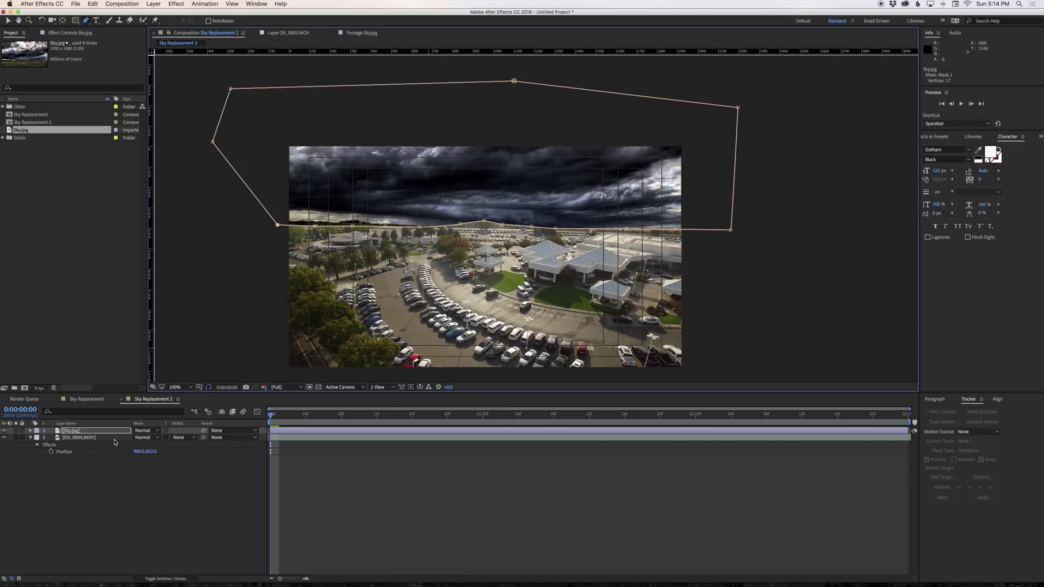
{"action": "key", "text": "m"}
{"action": "key", "text": "m"}
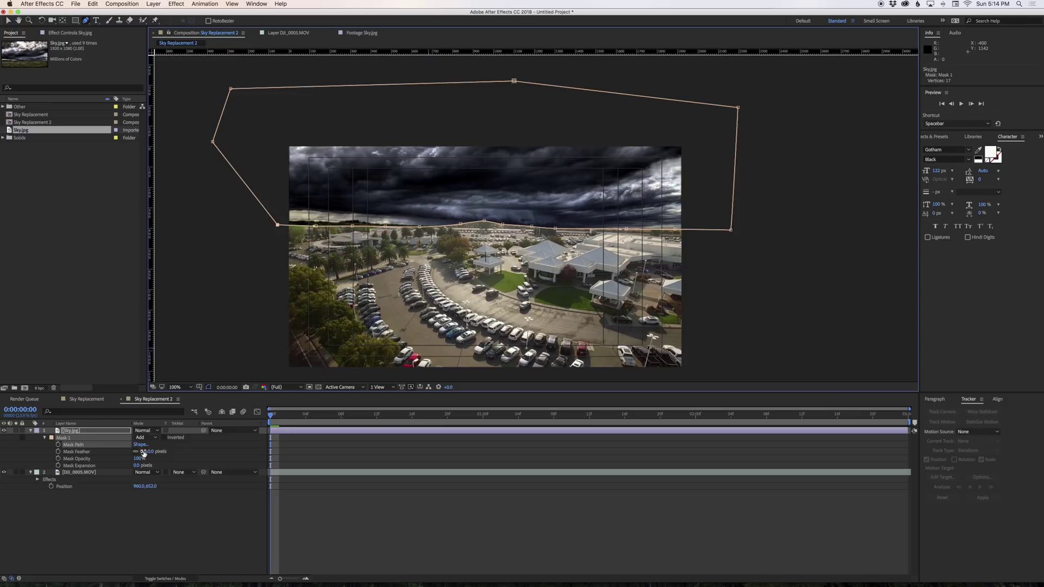
- Feather Mask 1 to 68 pixels and move Sky.jpg higher in the frame
{"action": "left_click_drag", "start_coordinate": [144, 453], "coordinate": [173, 455]}
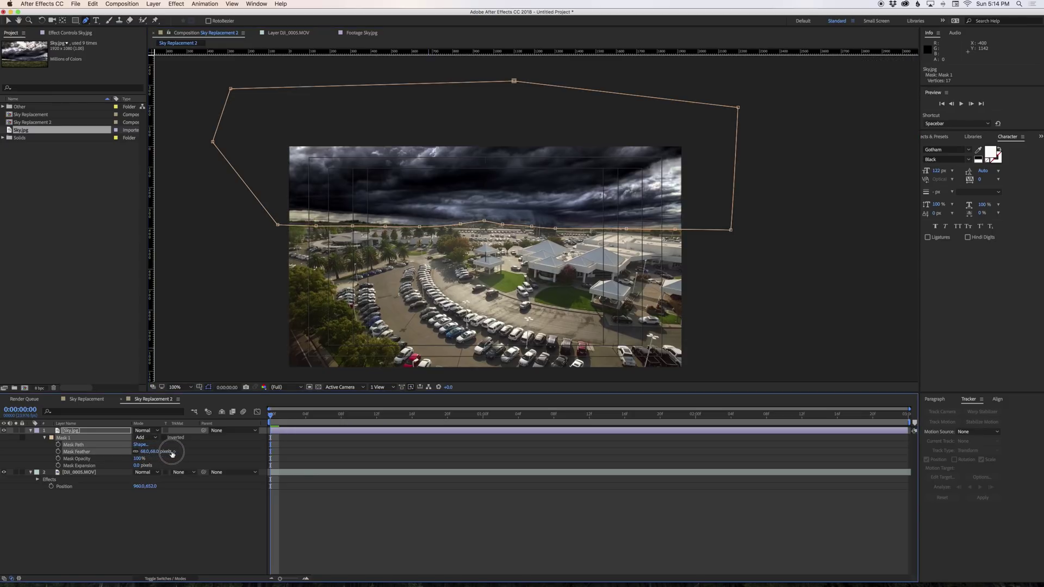
{"action": "key", "text": "v"}
{"action": "left_click", "coordinate": [453, 178]}
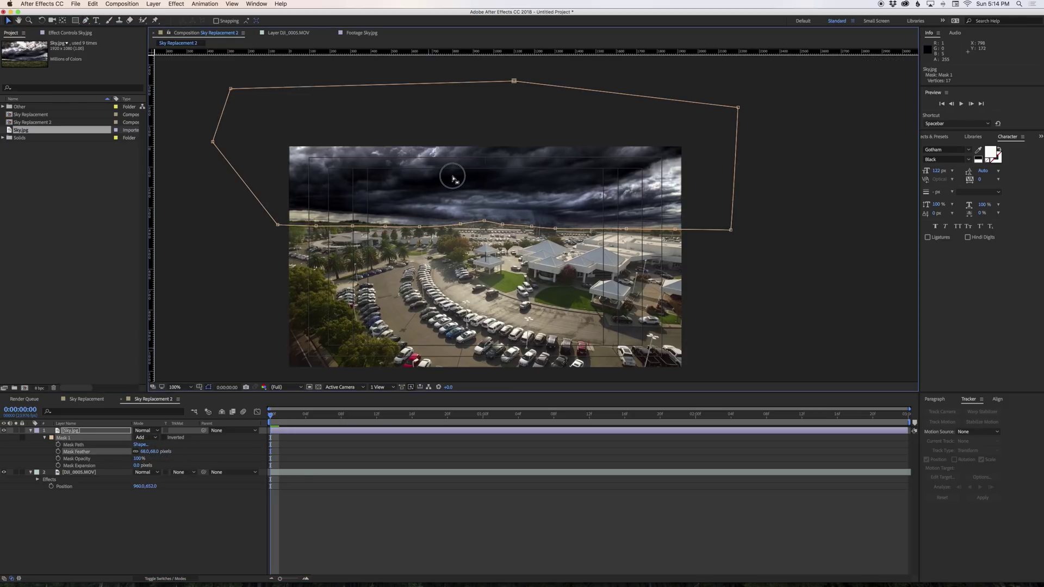
{"action": "key", "text": "F2"}
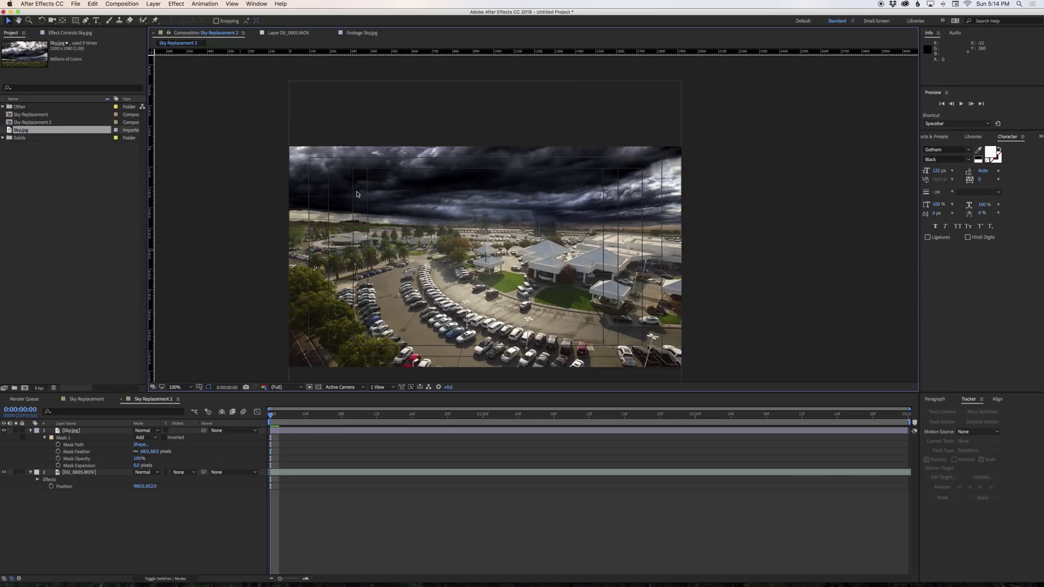
{"action": "left_click_drag", "start_coordinate": [385, 184], "coordinate": [382, 162]}
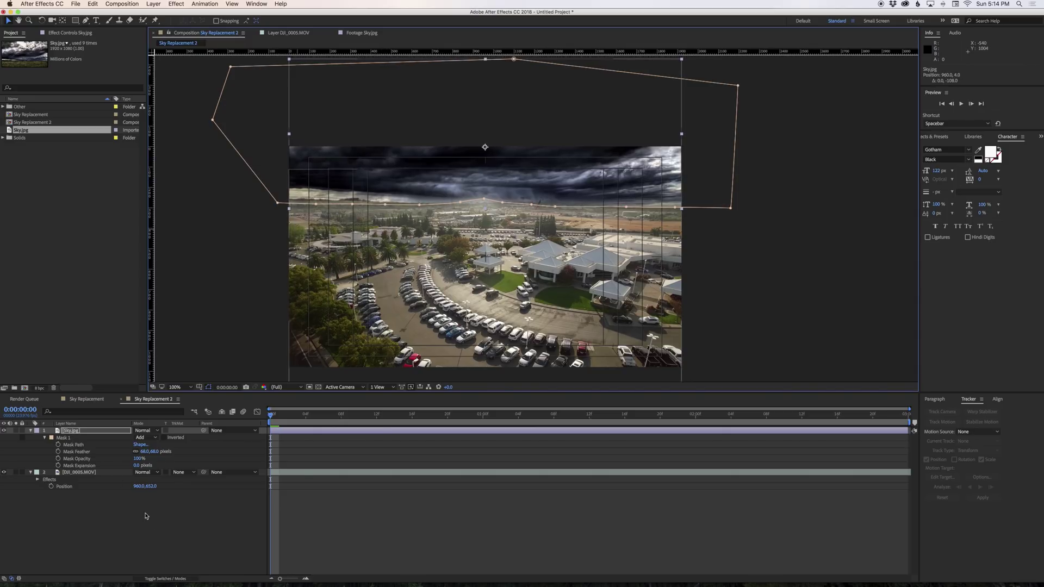
{"action": "left_click", "coordinate": [154, 433]}
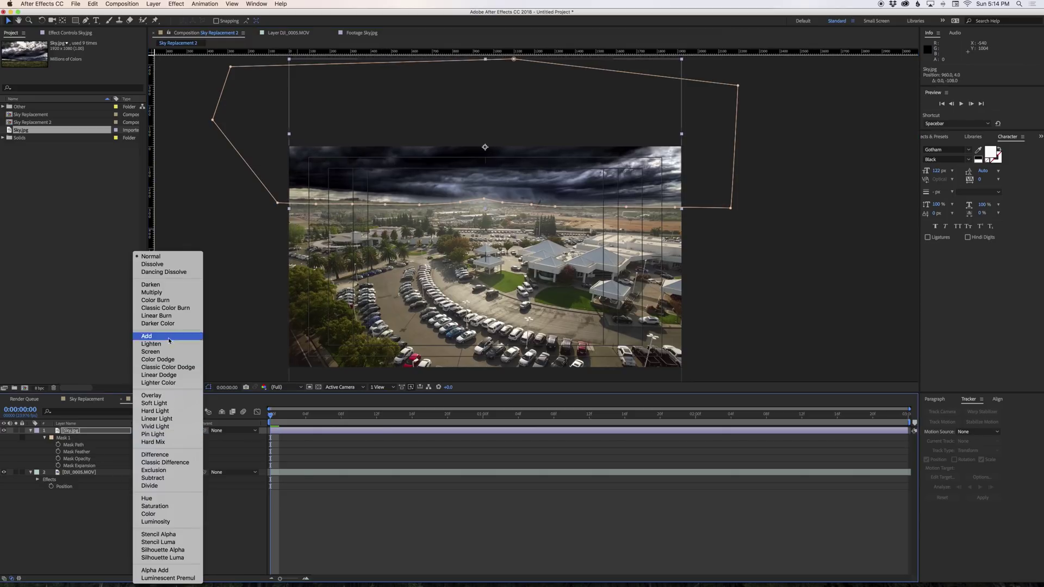
- Set Sky.jpg to Multiply, add Curves with a raised black point, and preview the result
{"action": "left_click", "coordinate": [199, 294]}
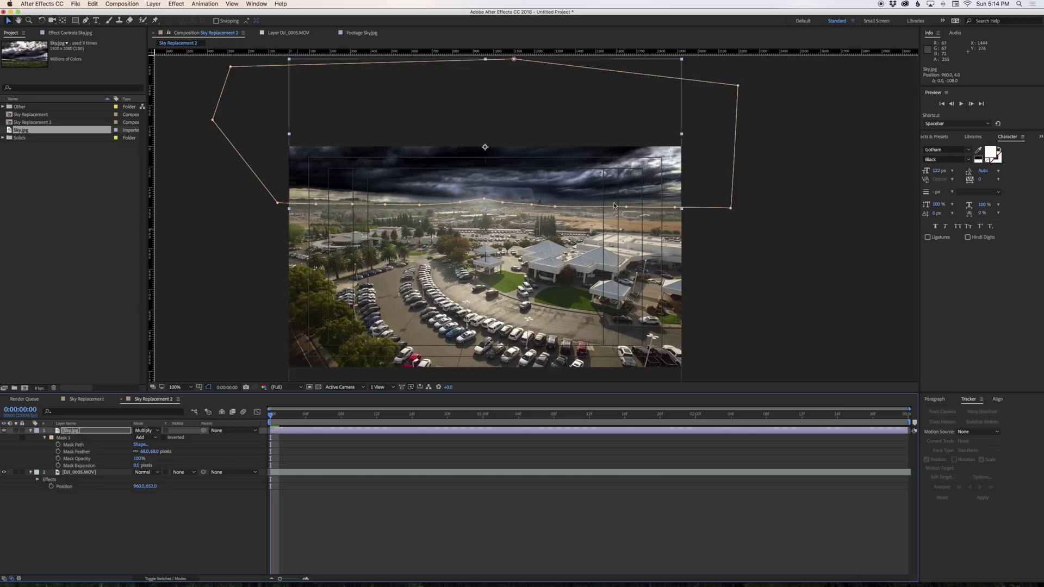
{"action": "left_click", "coordinate": [73, 431]}
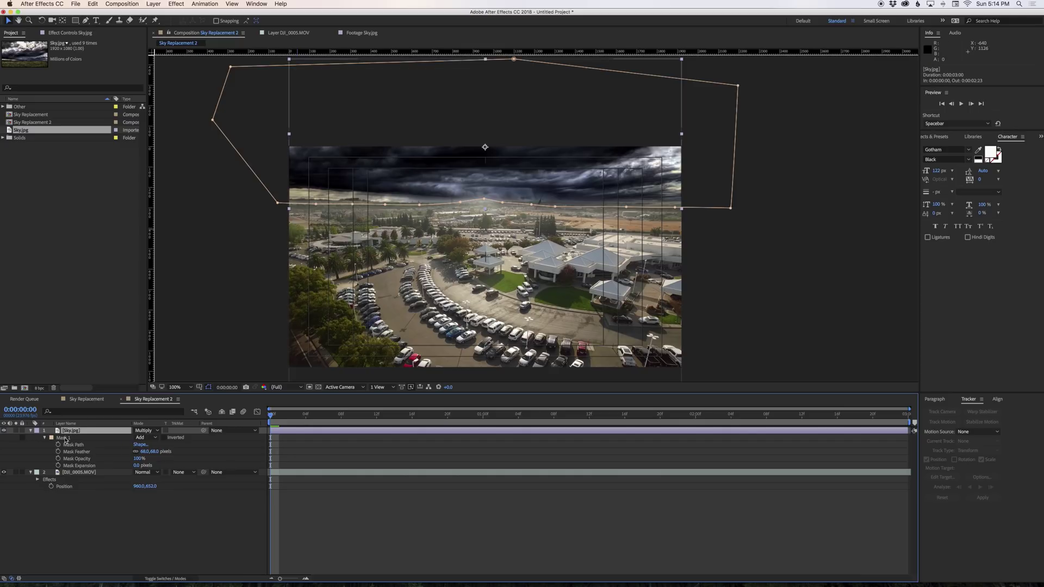
{"action": "left_click", "coordinate": [176, 4]}
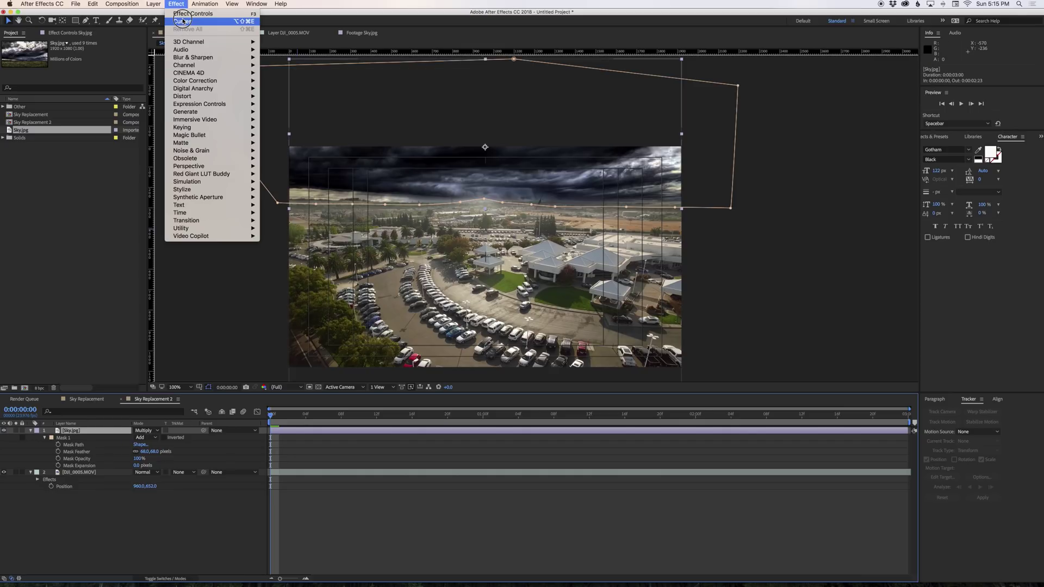
{"action": "left_click", "coordinate": [183, 21]}
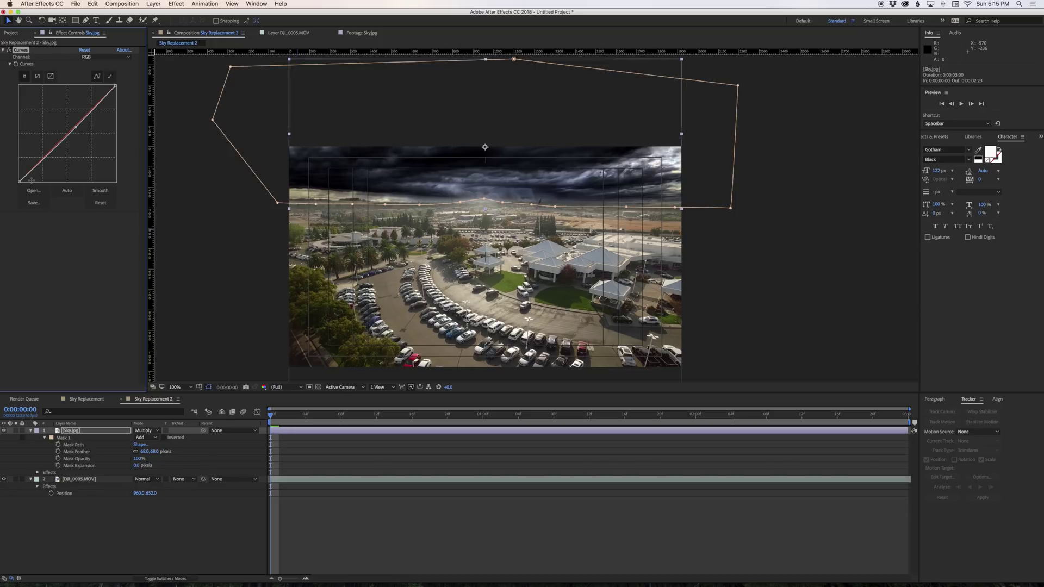
{"action": "left_click_drag", "start_coordinate": [19, 181], "coordinate": [13, 170]}
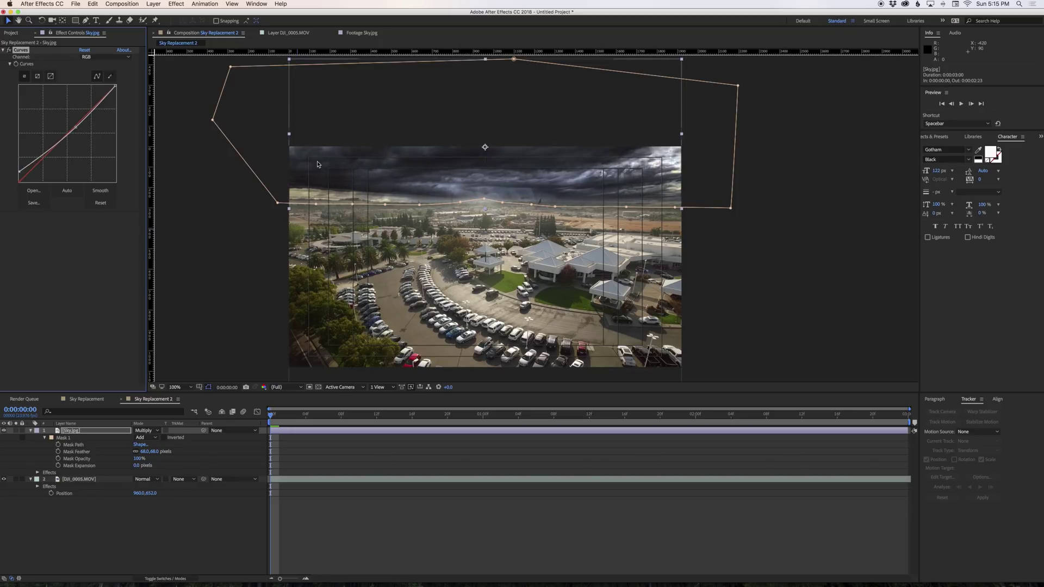
{"action": "left_click", "coordinate": [381, 559]}
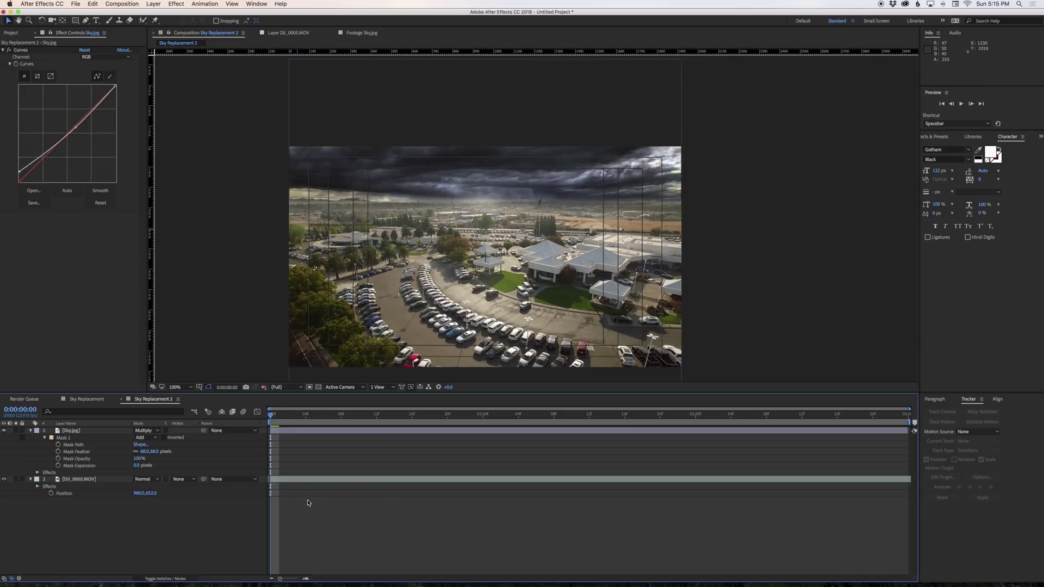
{"action": "key", "text": "space"}
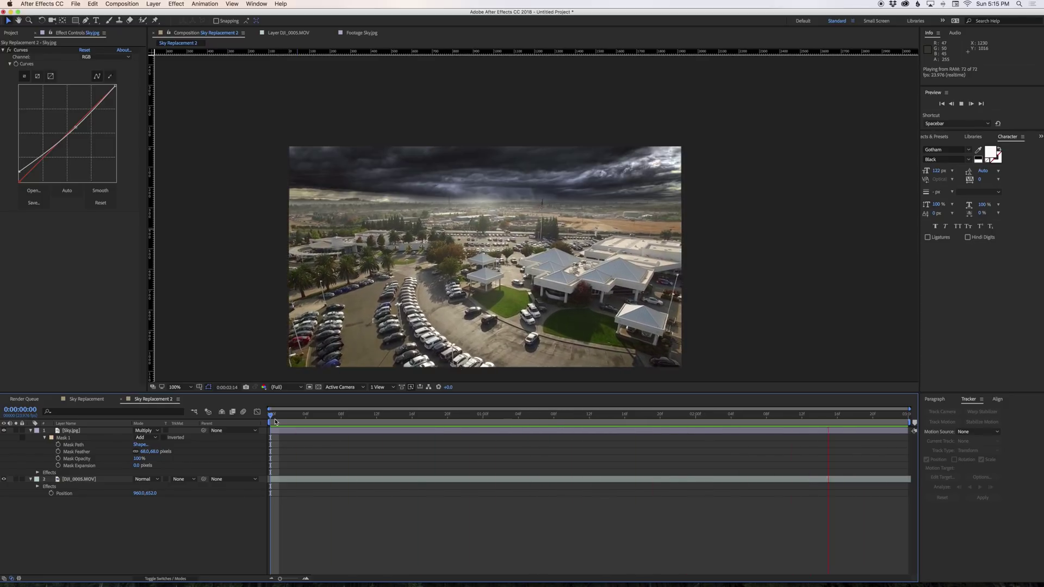
{"action": "key", "text": "space"}
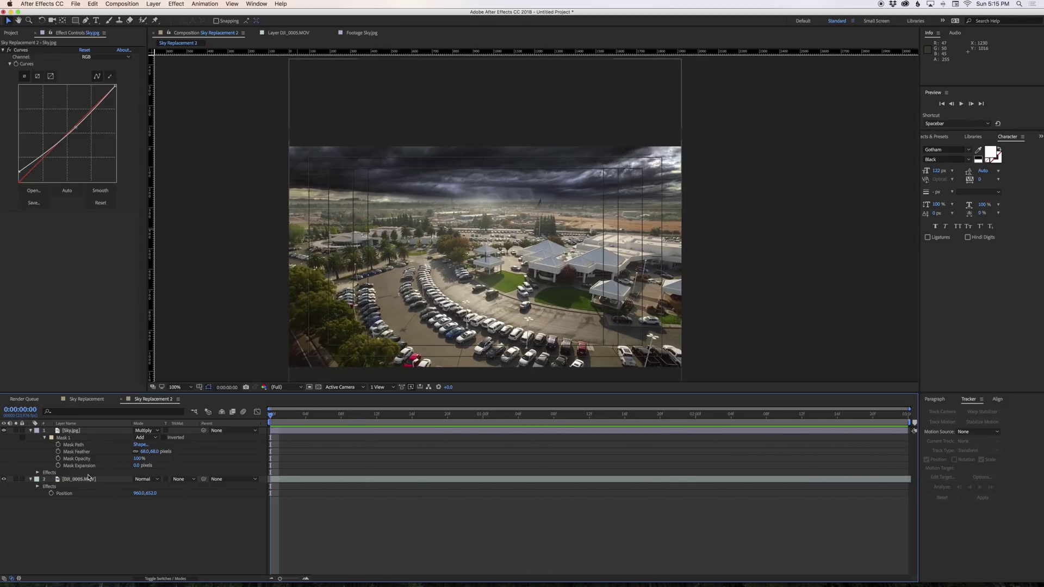
{"action": "left_click", "coordinate": [87, 479]}
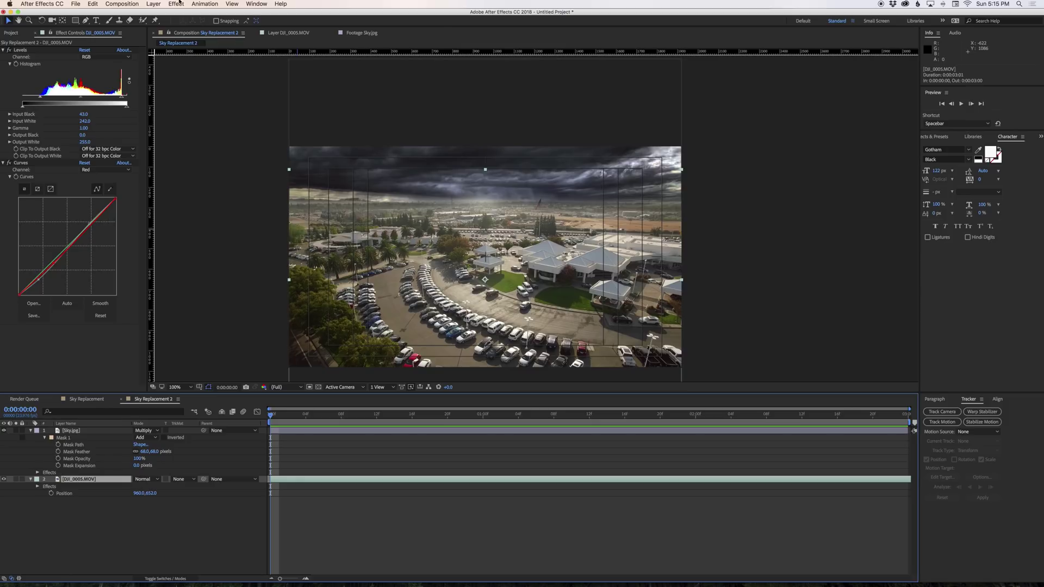
- Create a null object named Tracking and reselect the DJI_0005.MOV layer
{"action": "left_click", "coordinate": [153, 4]}
{"action": "mouse_move", "coordinate": [163, 14]}
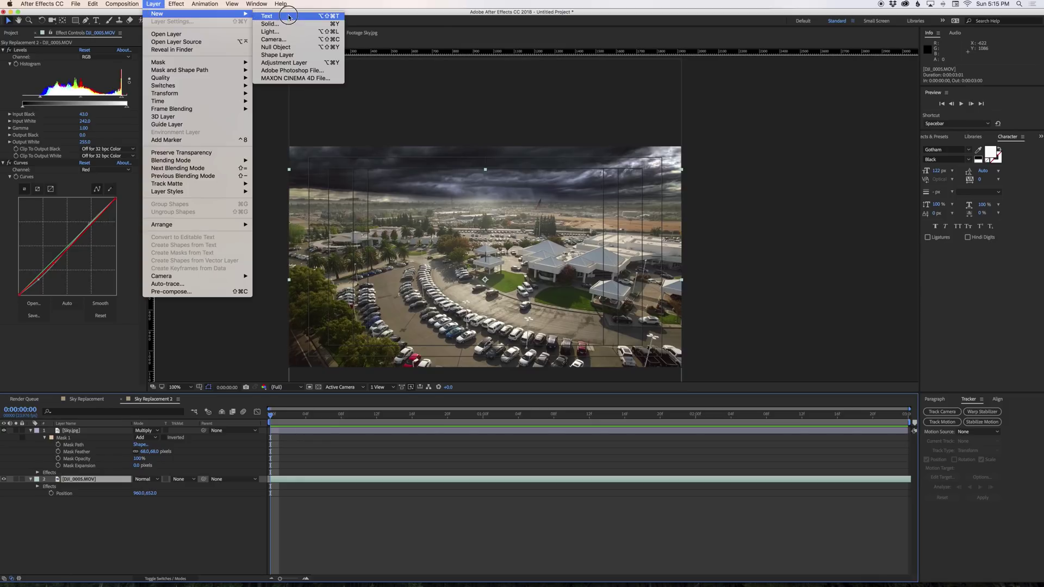
{"action": "left_click", "coordinate": [287, 48]}
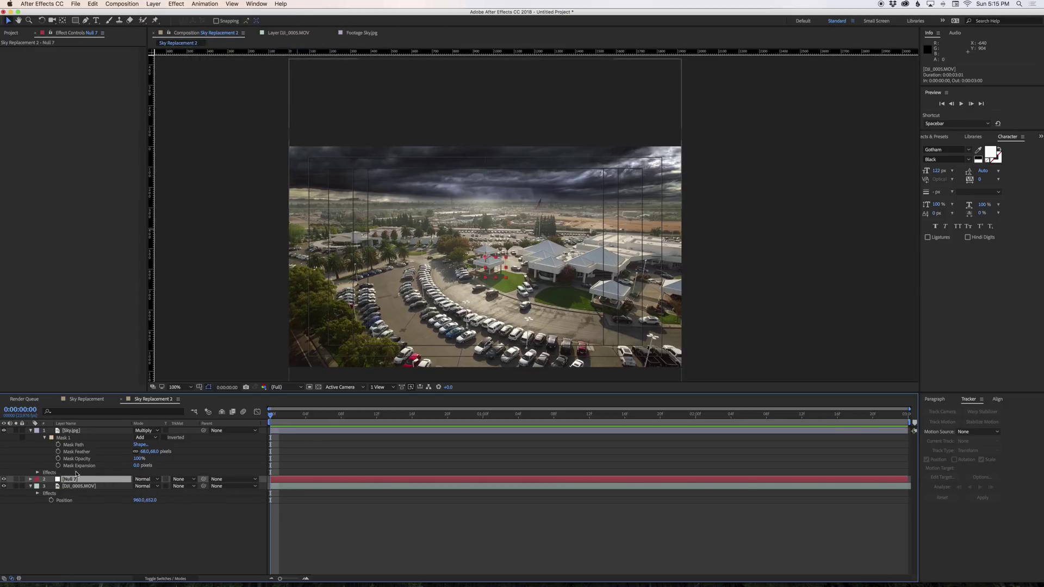
{"action": "key", "text": "Return"}
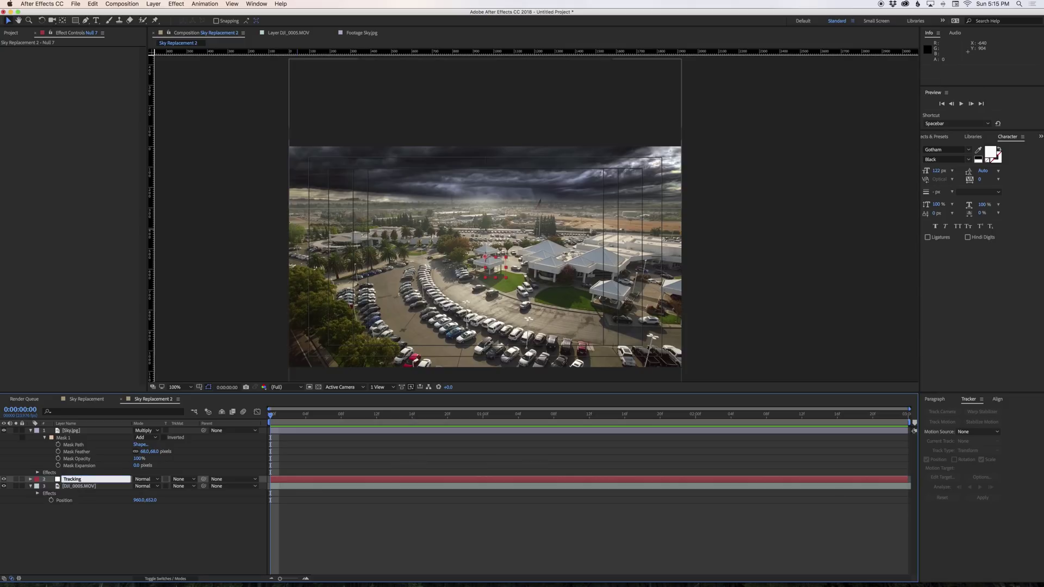
{"action": "key", "text": "Return"}
{"action": "left_click", "coordinate": [85, 488]}
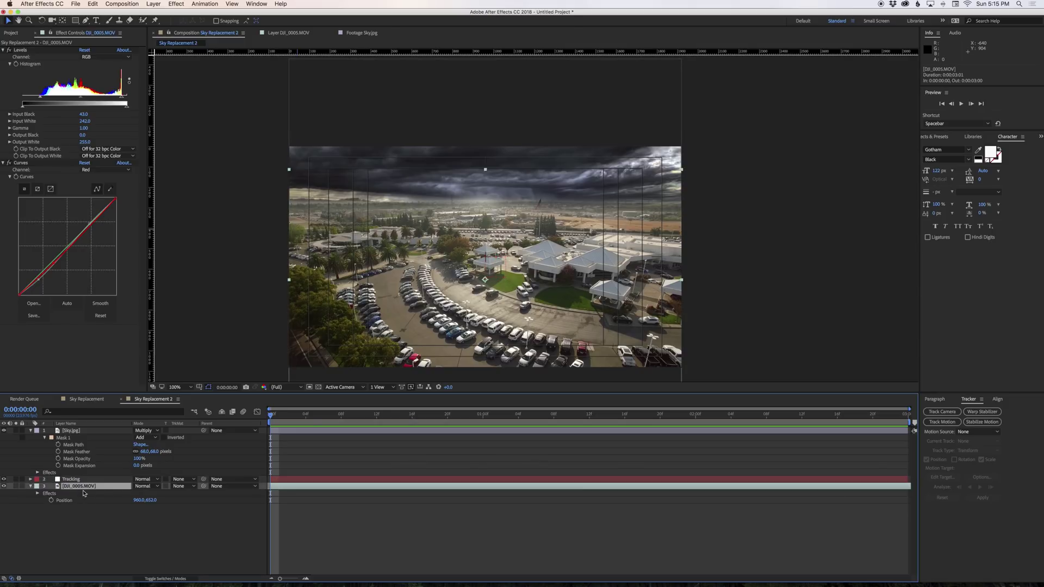
{"action": "left_click", "coordinate": [942, 422]}
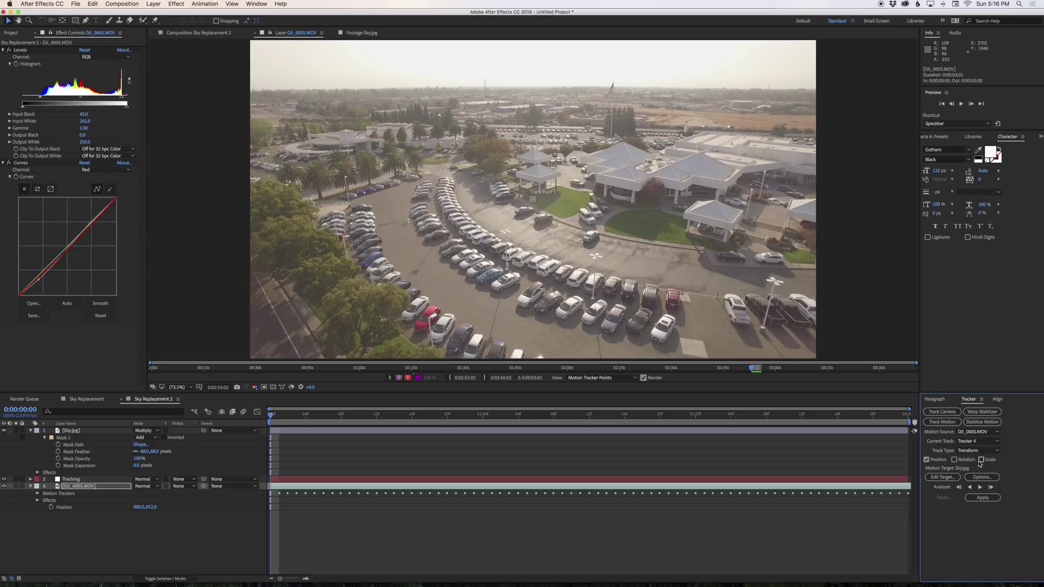
- Place Track Point 1 on a feature along the horizon
{"action": "scroll", "coordinate": [577, 217], "scroll_direction": "up", "scroll_amount": 5}
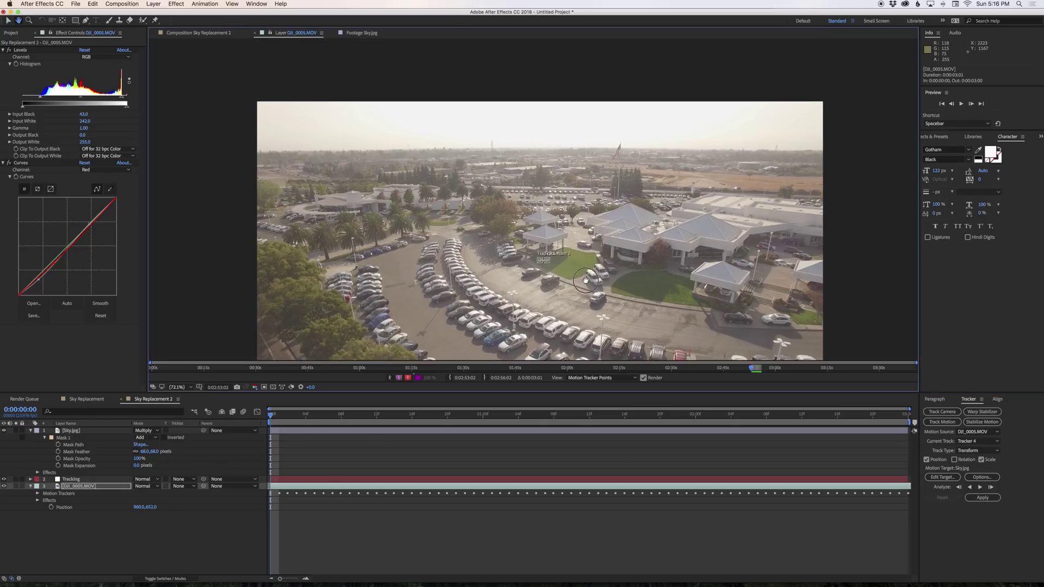
{"action": "scroll", "coordinate": [518, 297], "scroll_direction": "up", "scroll_amount": 3}
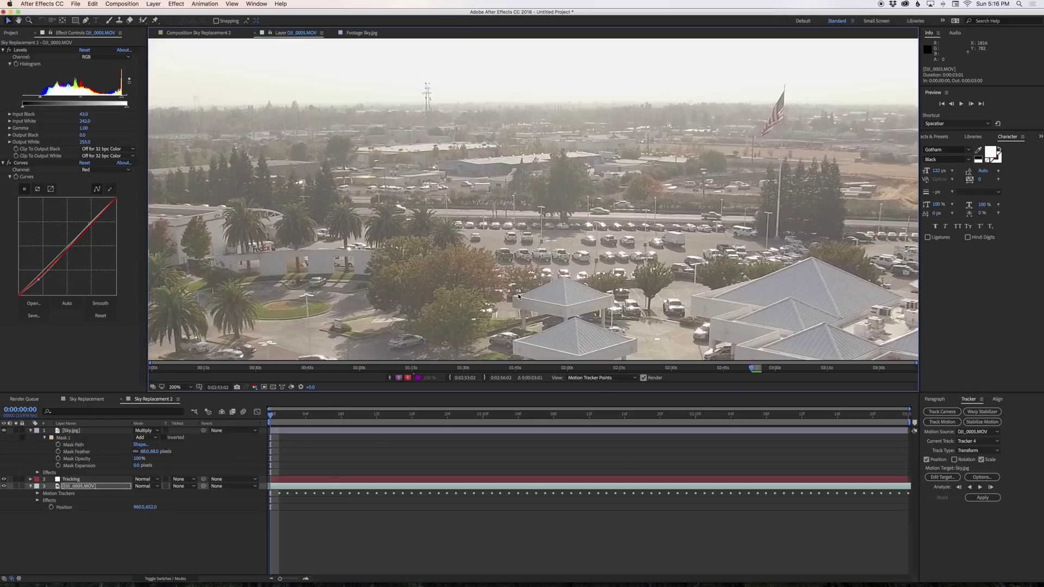
{"action": "scroll", "coordinate": [536, 279], "scroll_direction": "down", "scroll_amount": 8}
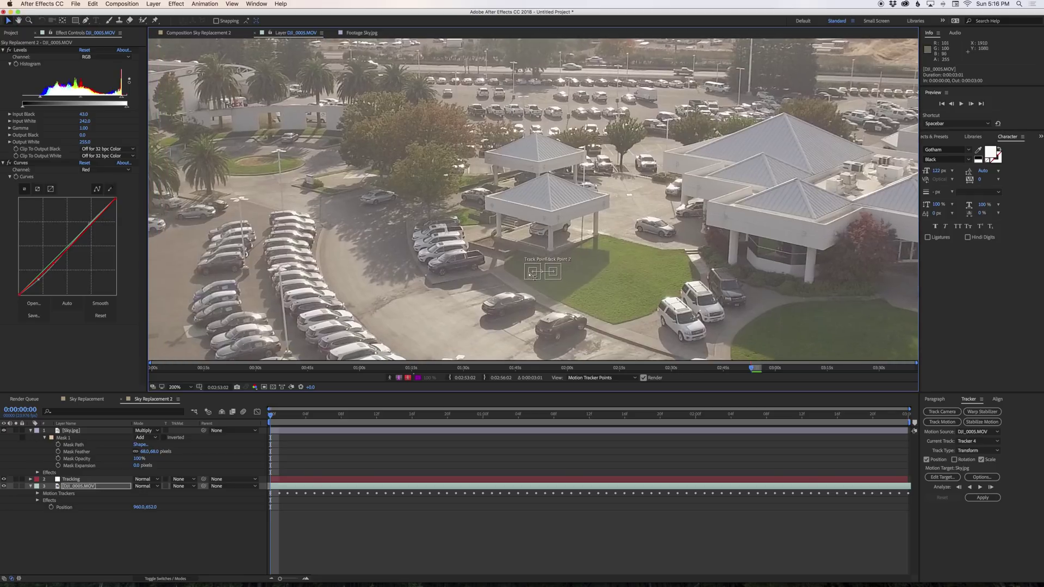
{"action": "left_click_drag", "start_coordinate": [531, 277], "coordinate": [292, 75]}
{"action": "left_click_drag", "start_coordinate": [556, 272], "coordinate": [788, 50]}
{"action": "left_click_drag", "start_coordinate": [647, 93], "coordinate": [727, 223]}
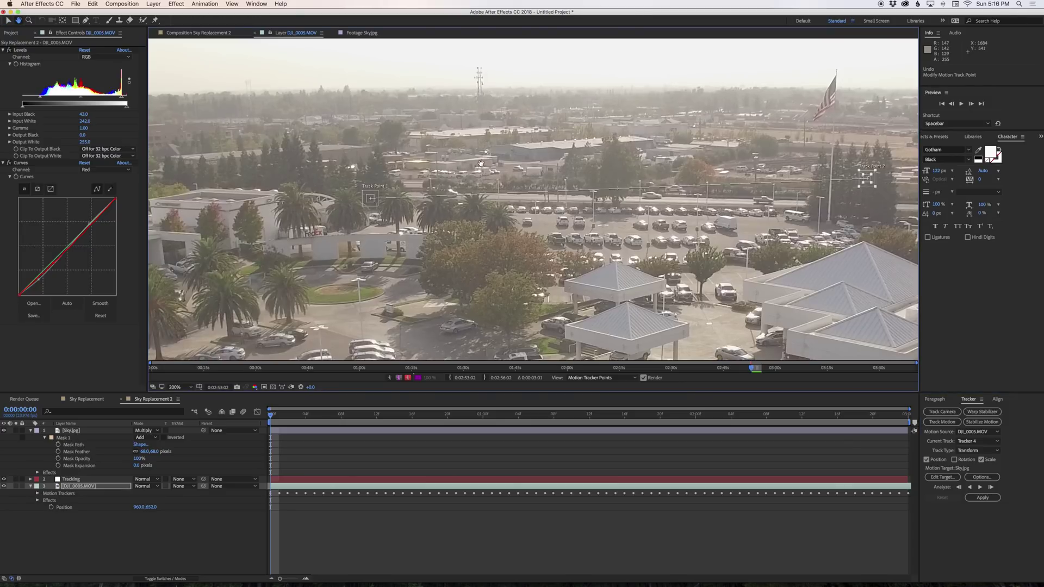
{"action": "left_click_drag", "start_coordinate": [463, 144], "coordinate": [680, 197]}
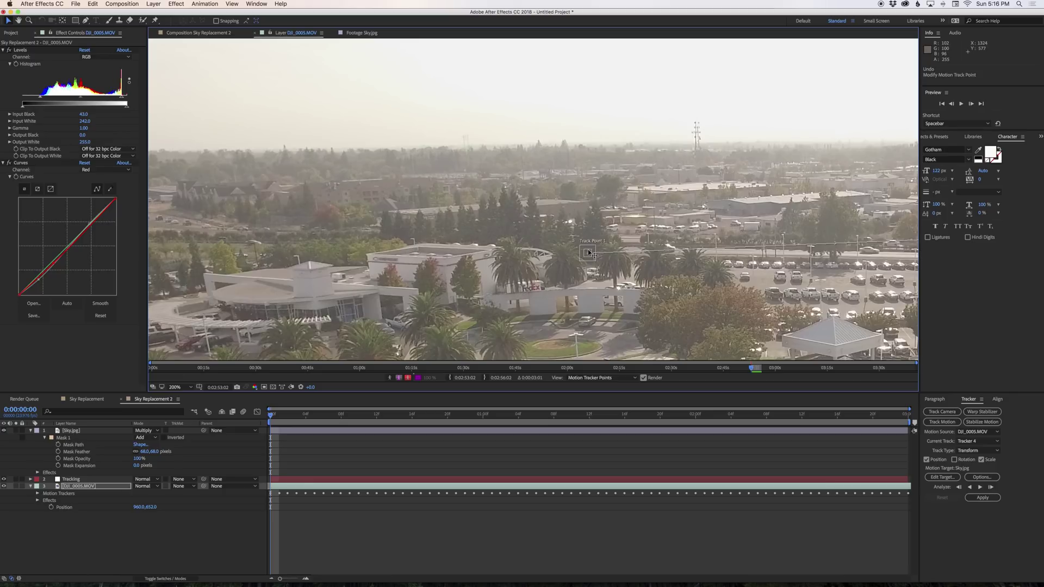
{"action": "left_click_drag", "start_coordinate": [590, 253], "coordinate": [285, 145]}
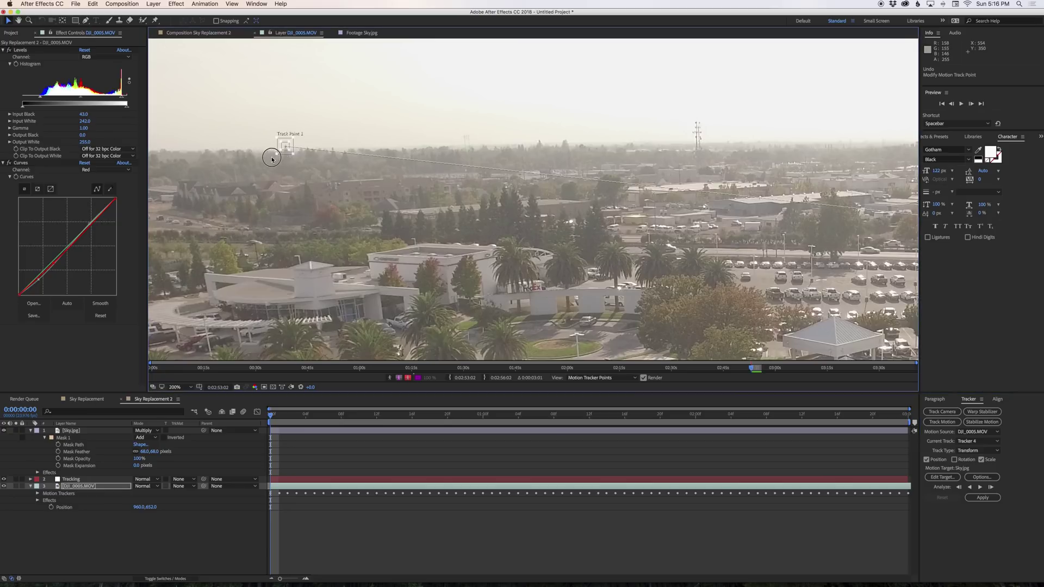
- Move Track Point 2 from the flag onto the upper-right horizon, then fit the frame
{"action": "key", "text": "h"}
{"action": "left_click_drag", "start_coordinate": [372, 161], "coordinate": [261, 163]}
{"action": "left_click_drag", "start_coordinate": [762, 158], "coordinate": [504, 150]}
{"action": "key", "text": "v"}
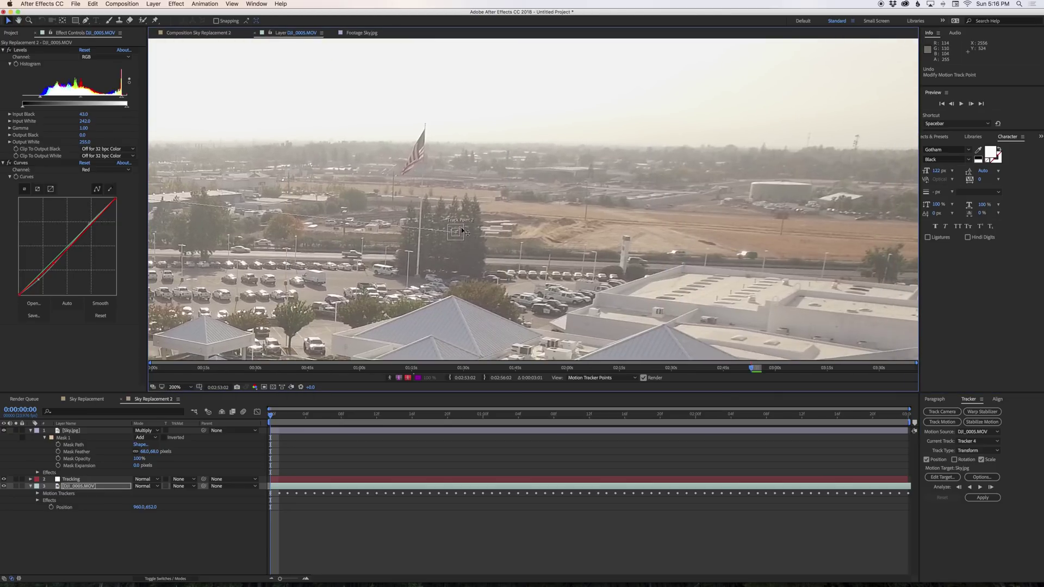
{"action": "left_click_drag", "start_coordinate": [460, 233], "coordinate": [859, 137]}
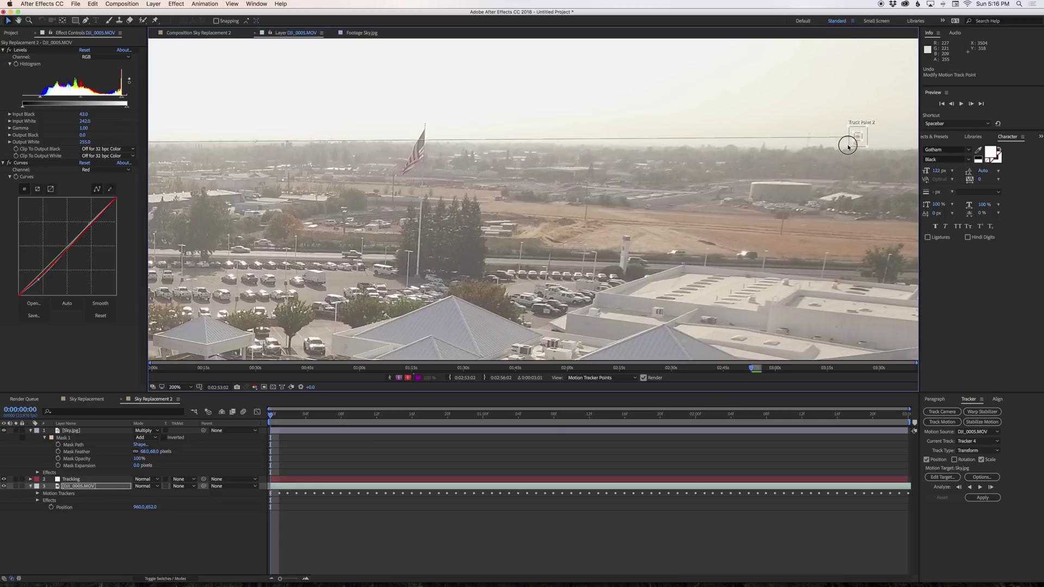
{"action": "left_click", "coordinate": [189, 389]}
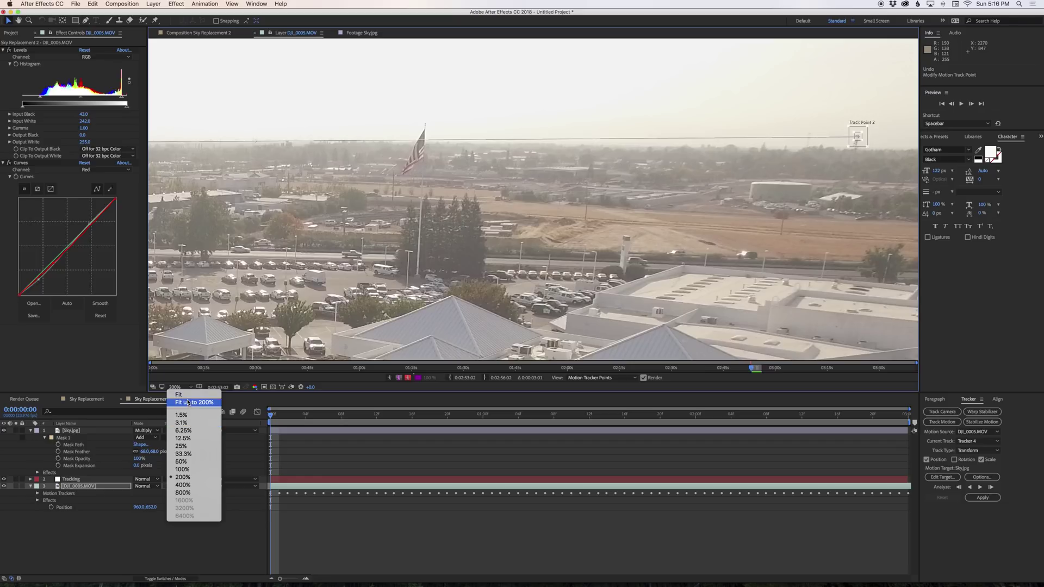
- Fit the viewer, analyze Tracker 4's two points forward through the drone clip, and scrub back to check
{"action": "left_click", "coordinate": [188, 396]}
{"action": "left_click", "coordinate": [266, 418]}
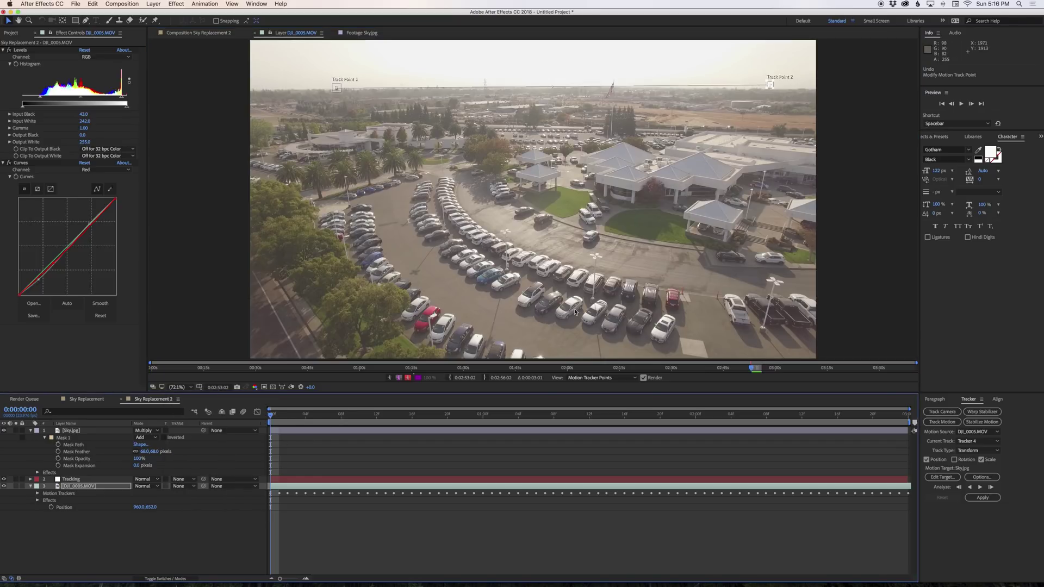
{"action": "left_click", "coordinate": [980, 488]}
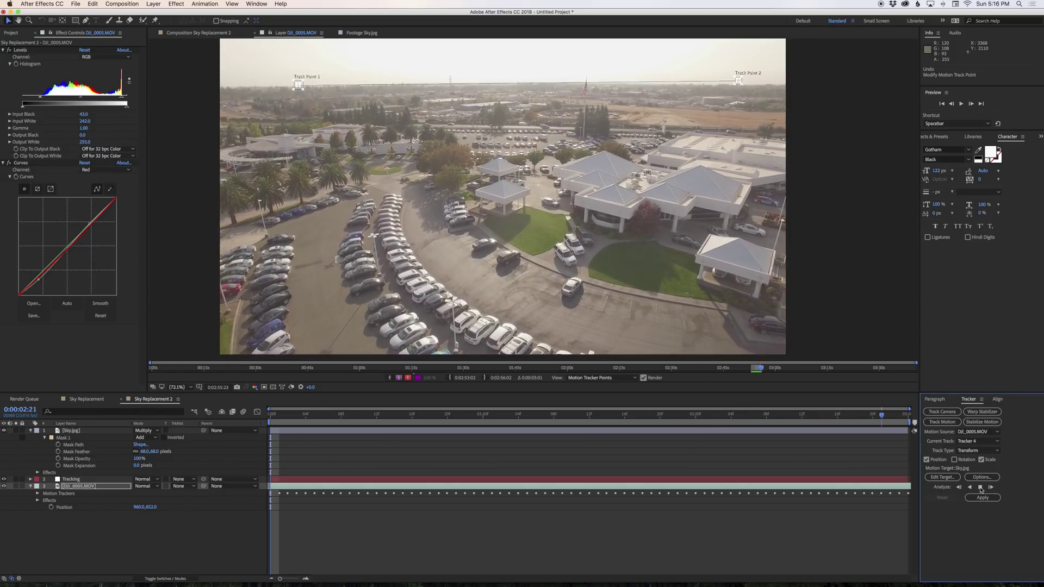
{"action": "left_click_drag", "start_coordinate": [287, 421], "coordinate": [147, 427]}
{"action": "left_click", "coordinate": [935, 479]}
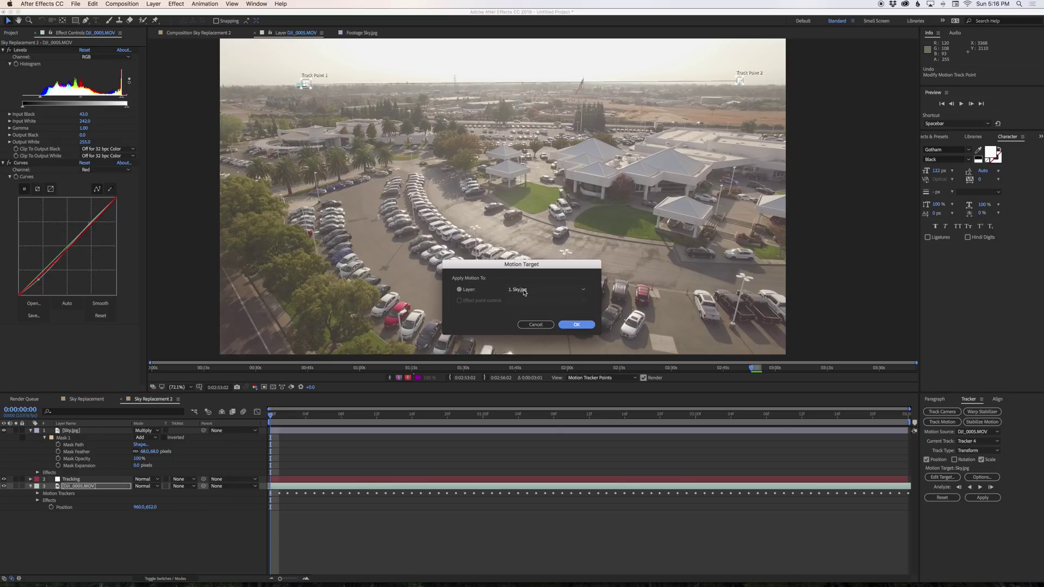
- Set the motion target to the 2. Tracking layer and apply the tracking data in X and Y
{"action": "left_click", "coordinate": [527, 290]}
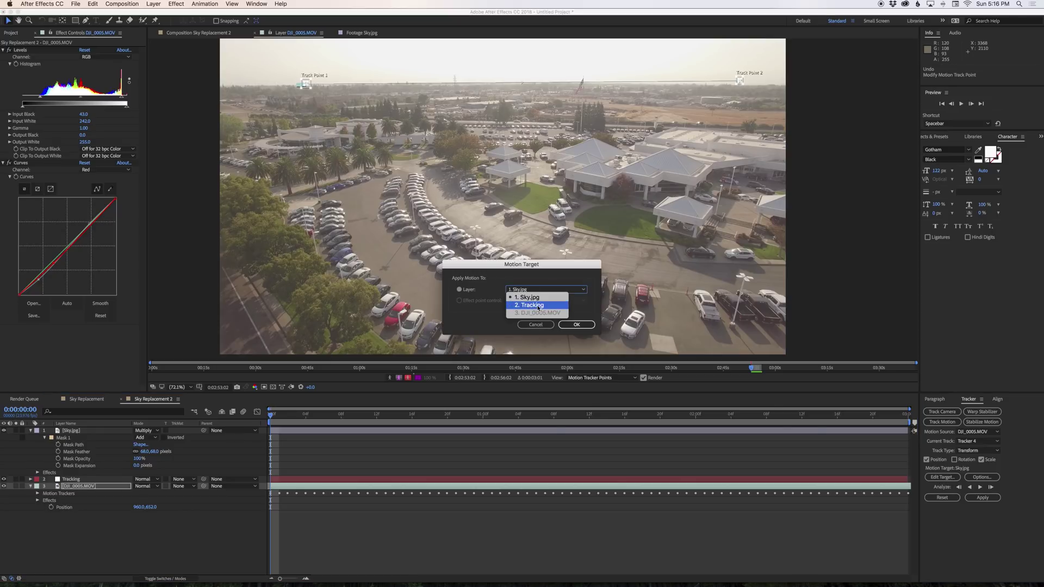
{"action": "left_click", "coordinate": [538, 306]}
{"action": "left_click", "coordinate": [576, 325]}
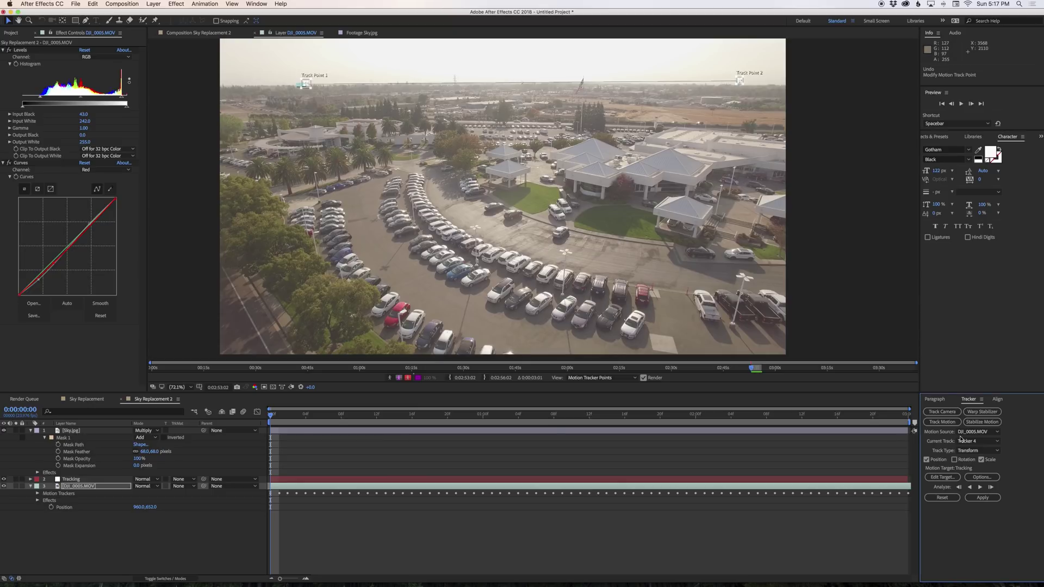
{"action": "left_click", "coordinate": [983, 498]}
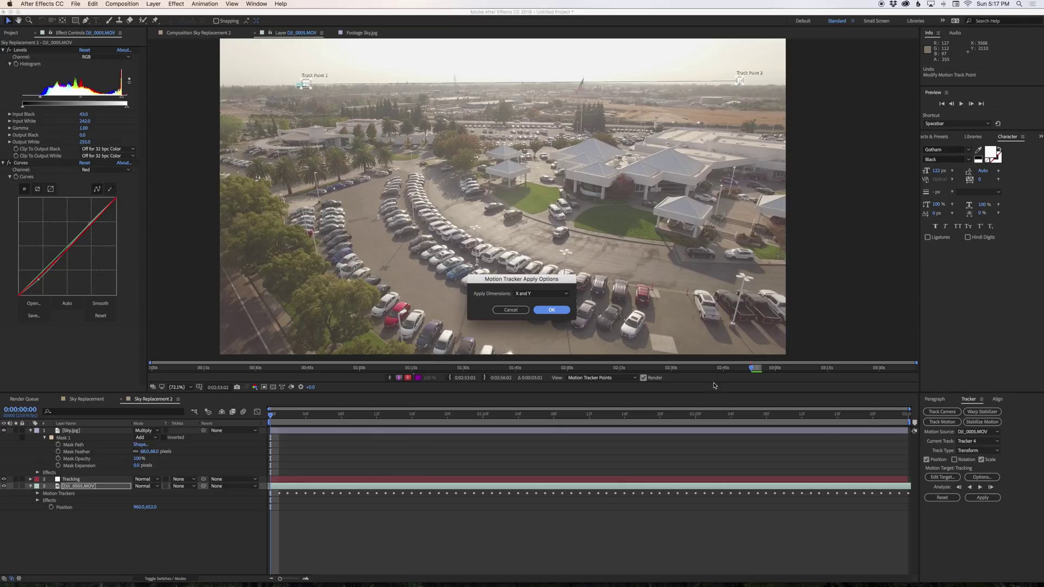
{"action": "left_click", "coordinate": [551, 310]}
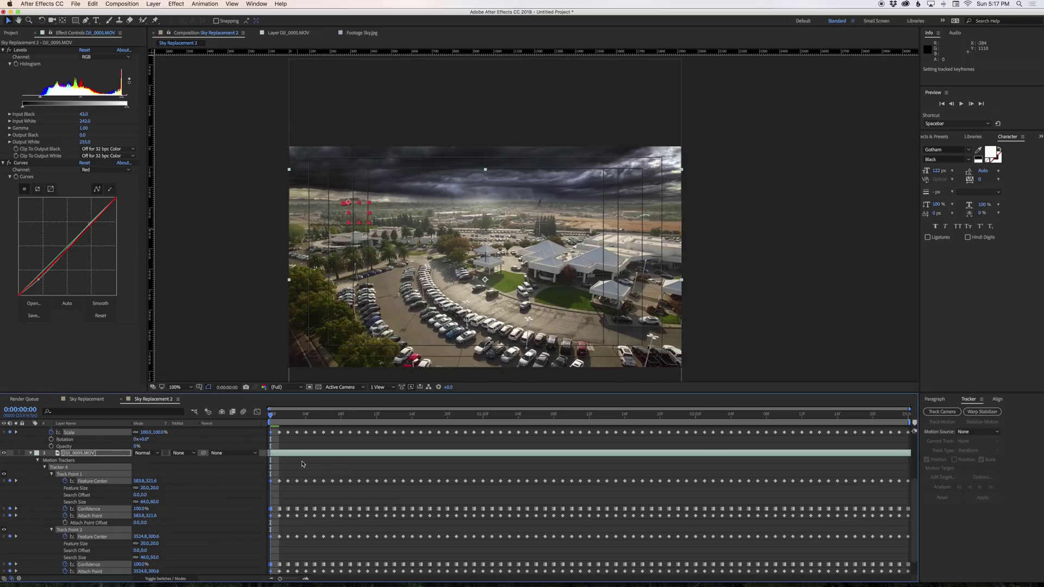
- Inspect the Tracking layer's new transform keyframes and scrub through the clip to check the sky
{"action": "left_click", "coordinate": [30, 454]}
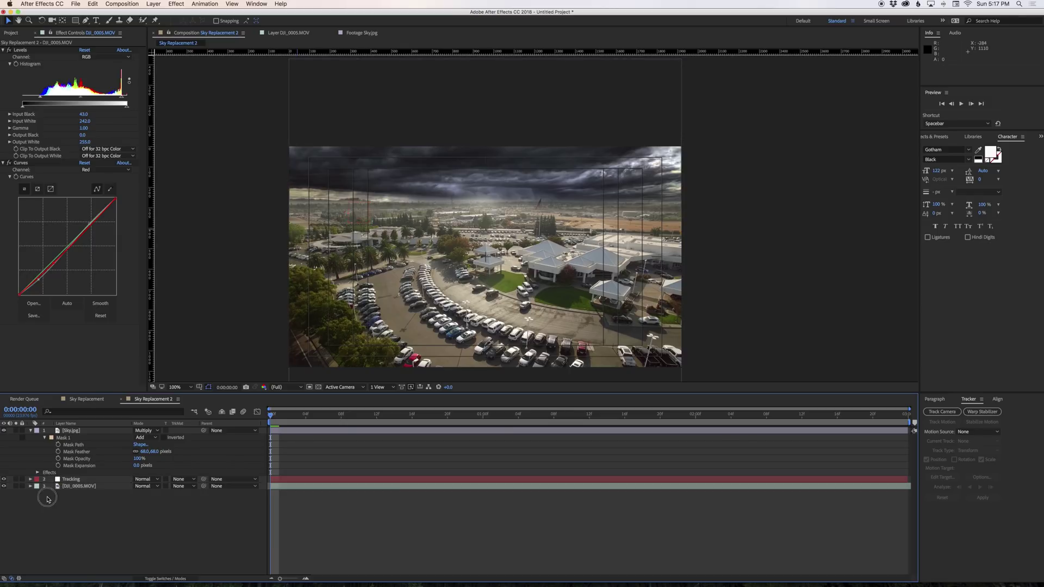
{"action": "left_click", "coordinate": [31, 480]}
{"action": "left_click", "coordinate": [37, 486]}
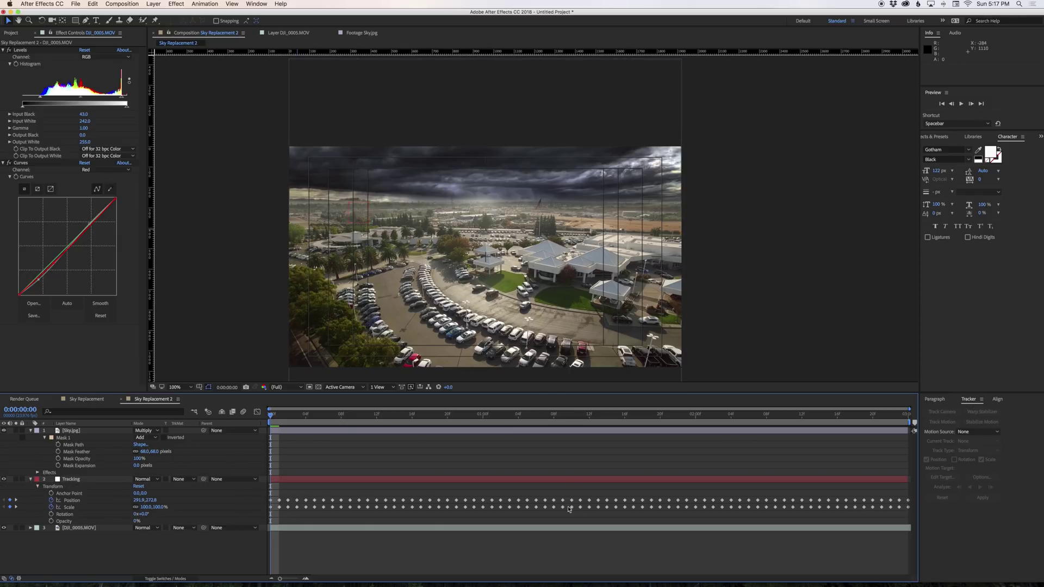
{"action": "left_click", "coordinate": [564, 483]}
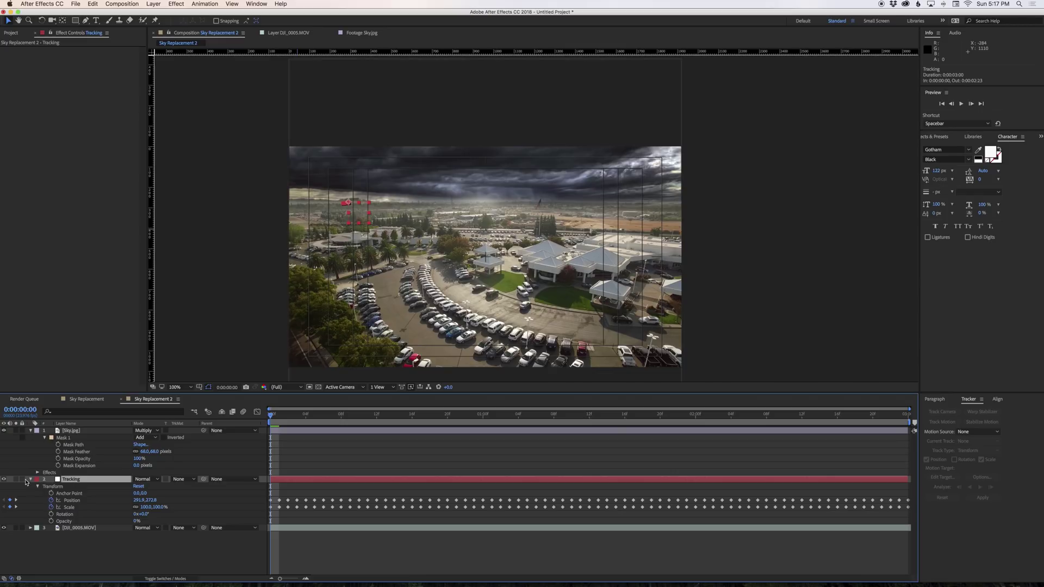
{"action": "left_click", "coordinate": [31, 481]}
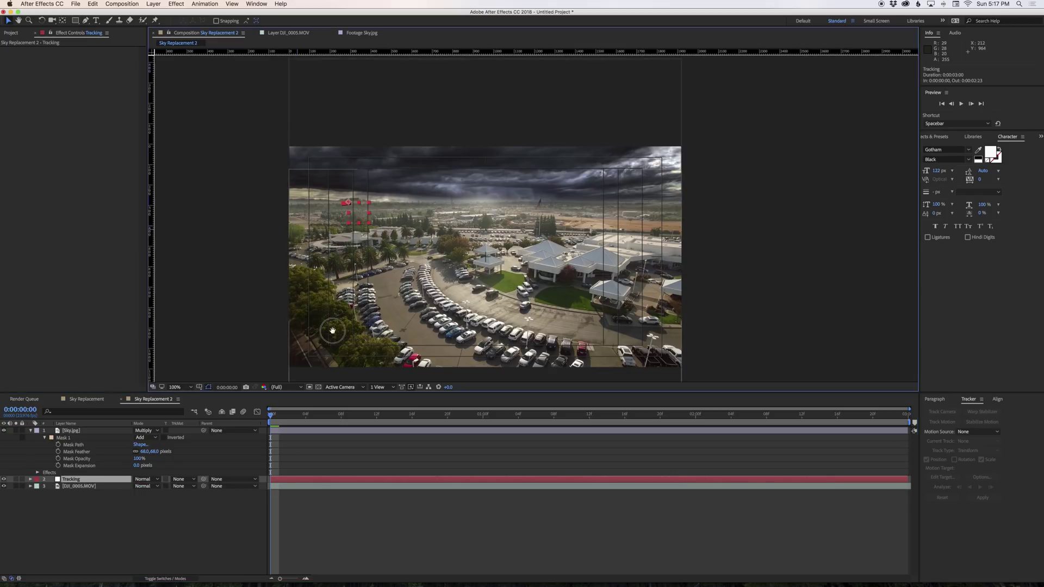
{"action": "scroll", "coordinate": [332, 330], "scroll_direction": "down", "scroll_amount": 4}
{"action": "left_click", "coordinate": [266, 417]}
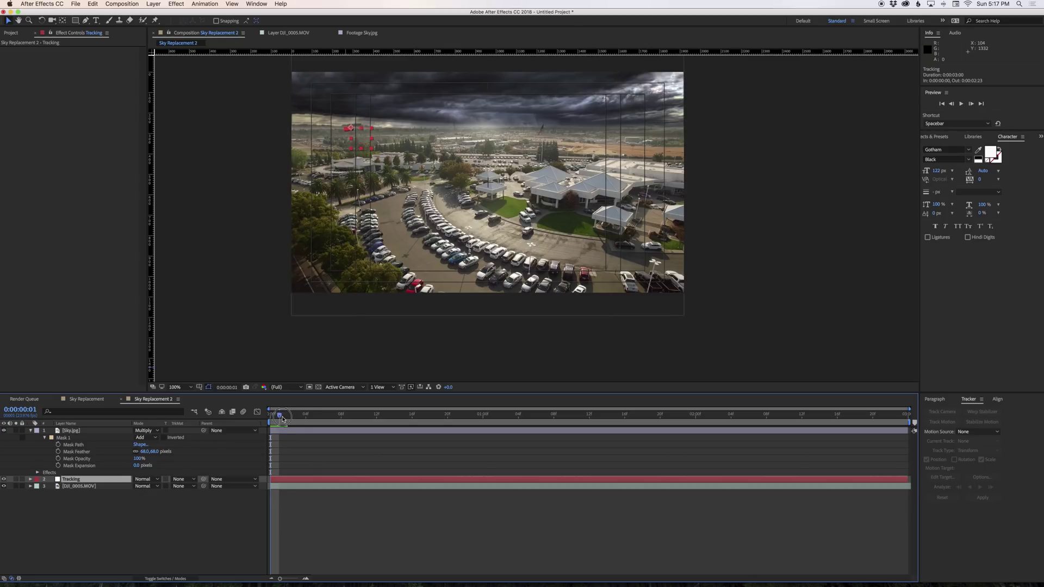
{"action": "left_click_drag", "start_coordinate": [282, 418], "coordinate": [104, 435]}
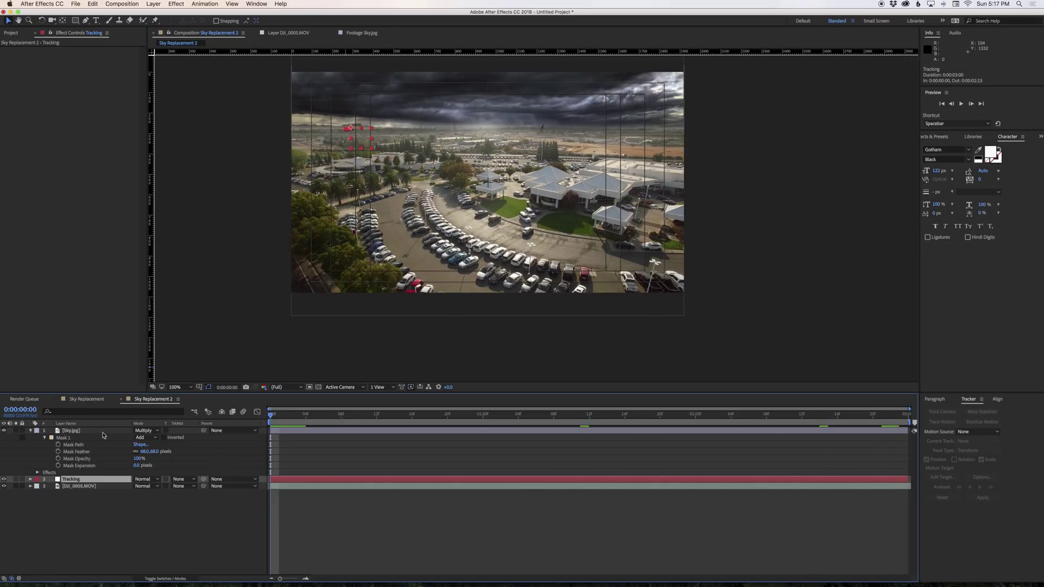
{"action": "left_click", "coordinate": [71, 430]}
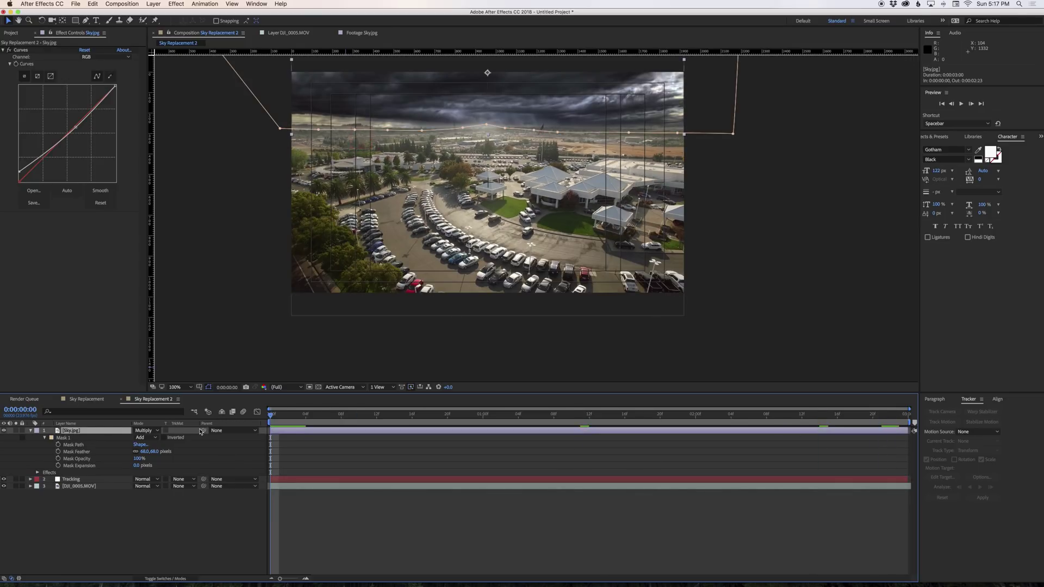
- Set the Sky.jpg layer's parent to 2. Tracking
{"action": "left_click", "coordinate": [226, 431]}
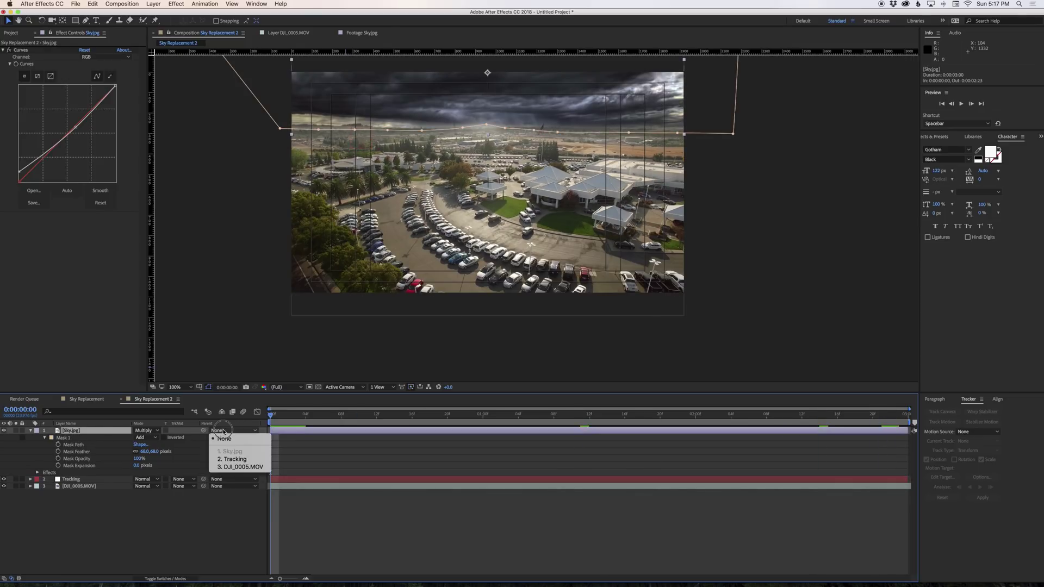
{"action": "left_click", "coordinate": [241, 460]}
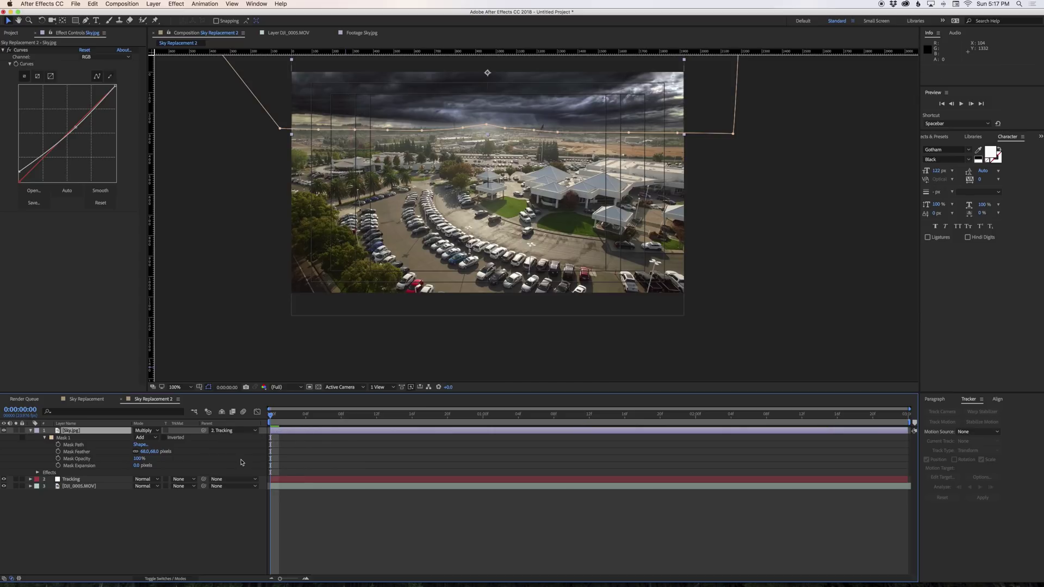
{"action": "left_click", "coordinate": [238, 430]}
{"action": "left_click", "coordinate": [239, 460]}
- Preview the tracked sky and move to a later frame to inspect it
{"action": "key", "text": "space"}
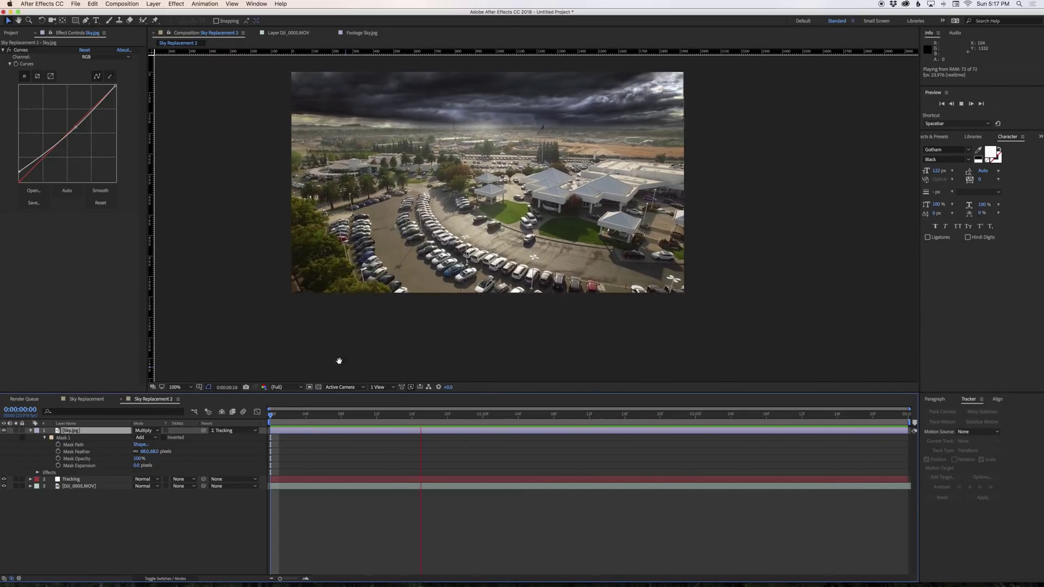
{"action": "key", "text": "space"}
{"action": "left_click_drag", "start_coordinate": [267, 422], "coordinate": [669, 420]}
{"action": "left_click", "coordinate": [71, 432]}
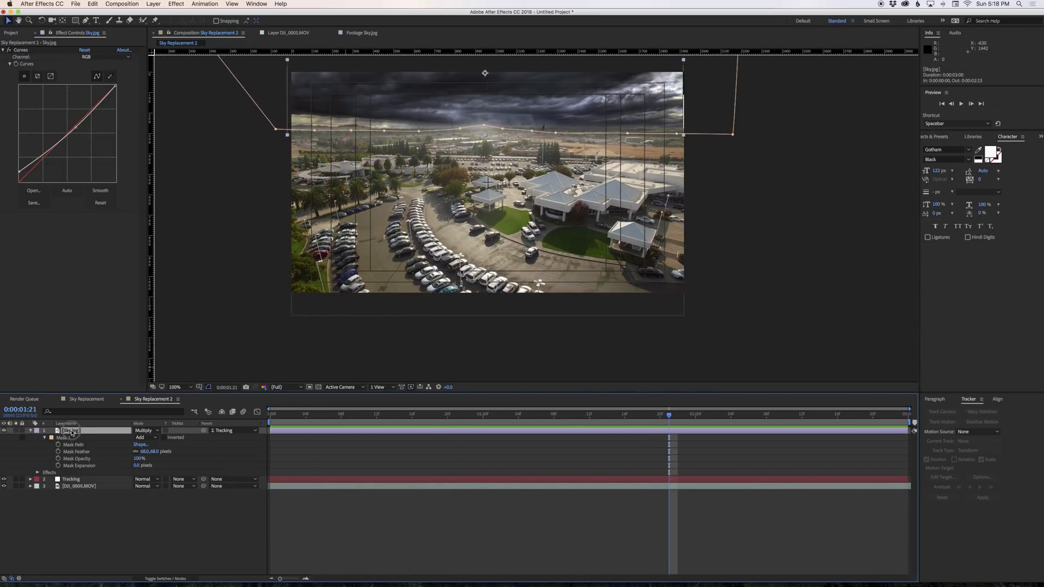
- Scale Sky.jpg up to about 101%, nudge it right, down, then slightly left, and preview
{"action": "key", "text": "s"}
{"action": "left_click", "coordinate": [145, 439]}
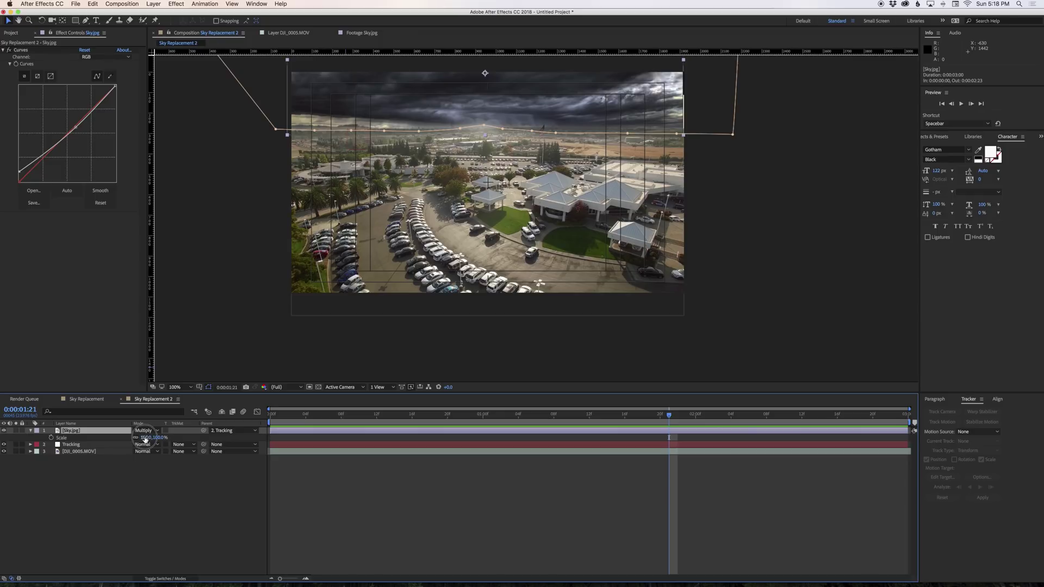
{"action": "left_click_drag", "start_coordinate": [145, 438], "coordinate": [150, 441]}
{"action": "left_click_drag", "start_coordinate": [342, 93], "coordinate": [348, 97]}
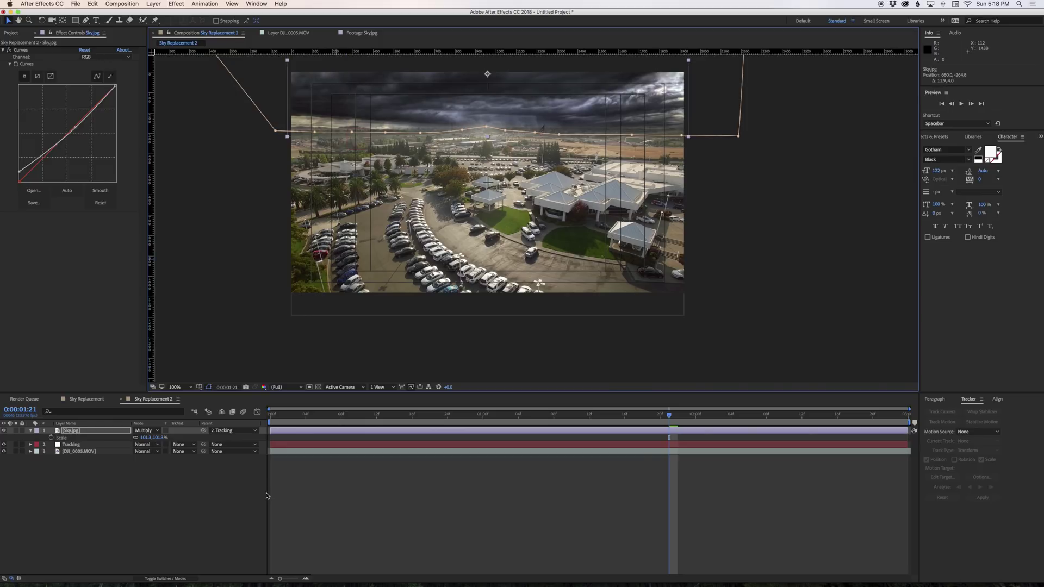
{"action": "left_click", "coordinate": [277, 417]}
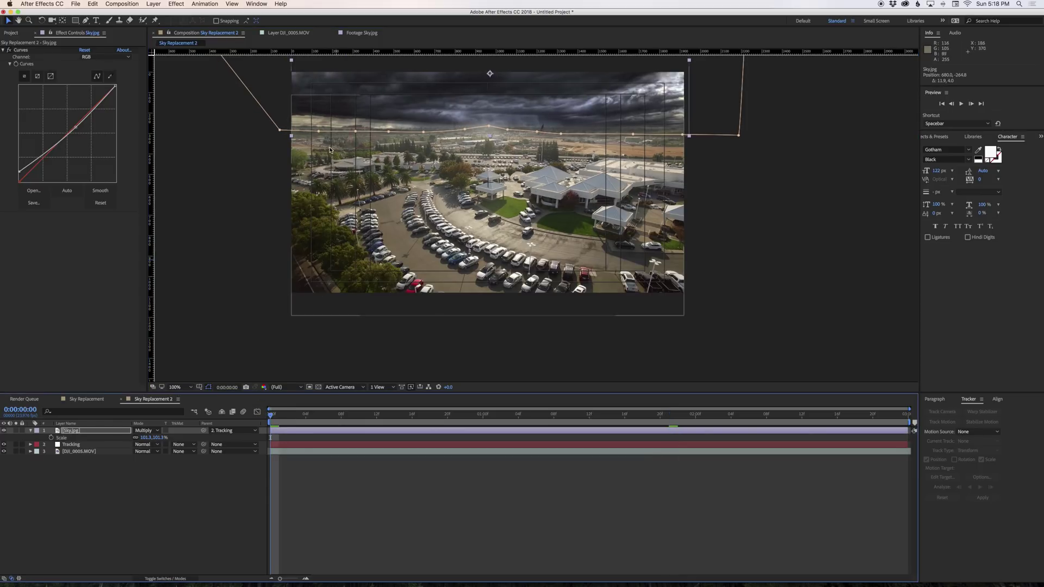
{"action": "left_click_drag", "start_coordinate": [330, 99], "coordinate": [328, 98]}
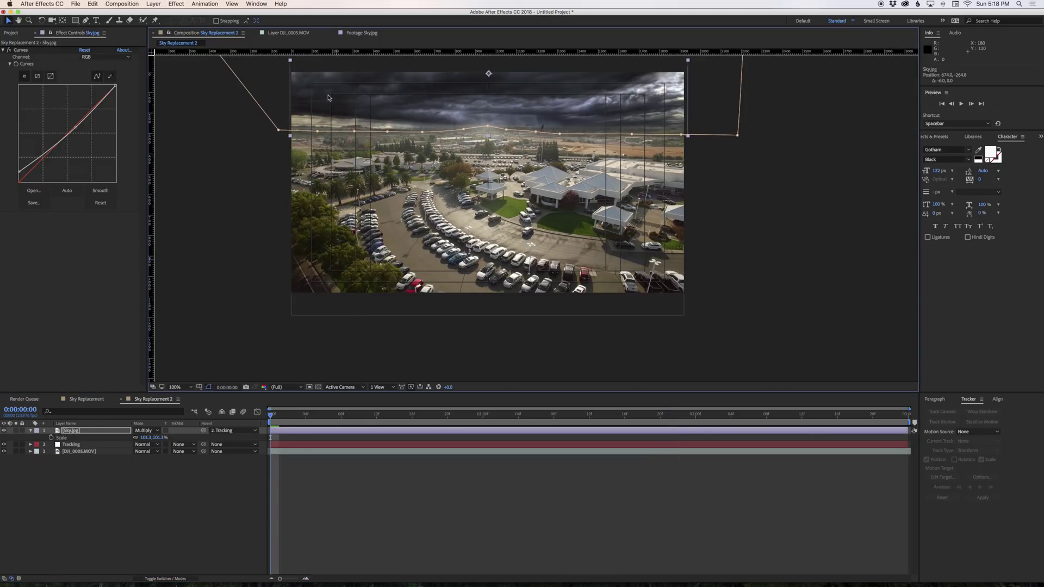
{"action": "left_click", "coordinate": [320, 500]}
{"action": "key", "text": "space"}
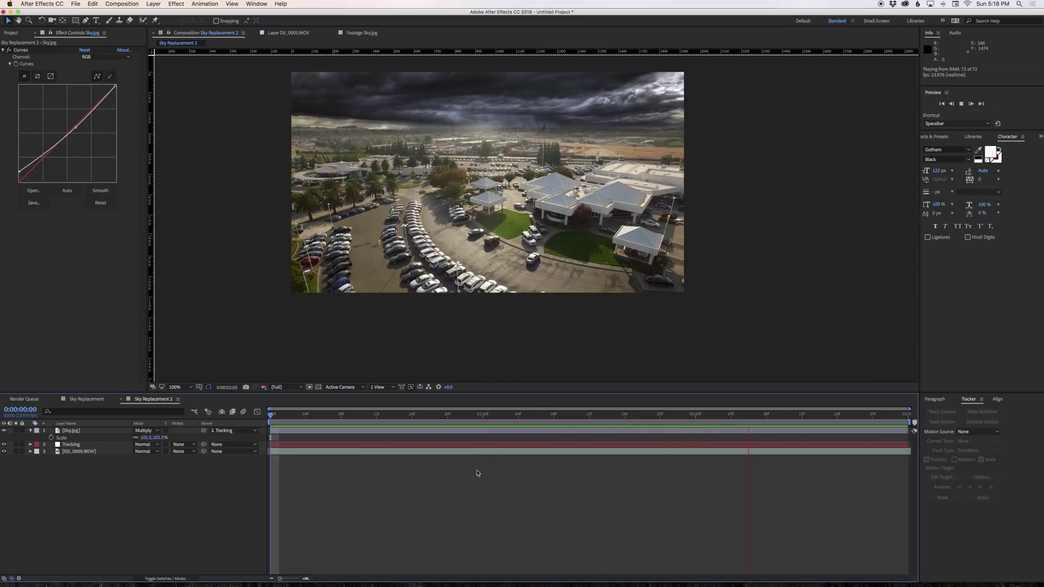
{"action": "left_click", "coordinate": [264, 418]}
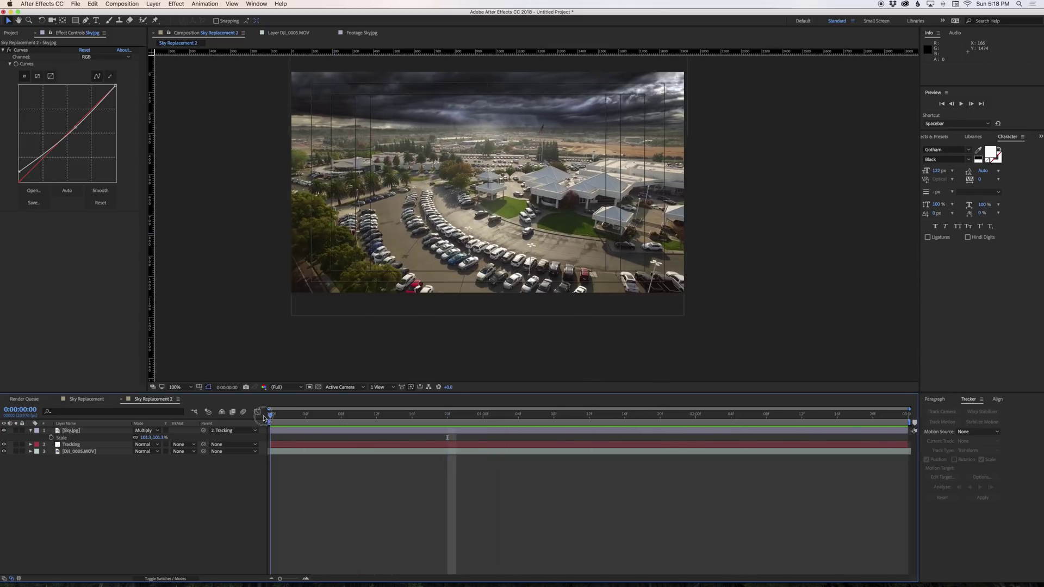
{"action": "left_click", "coordinate": [36, 430]}
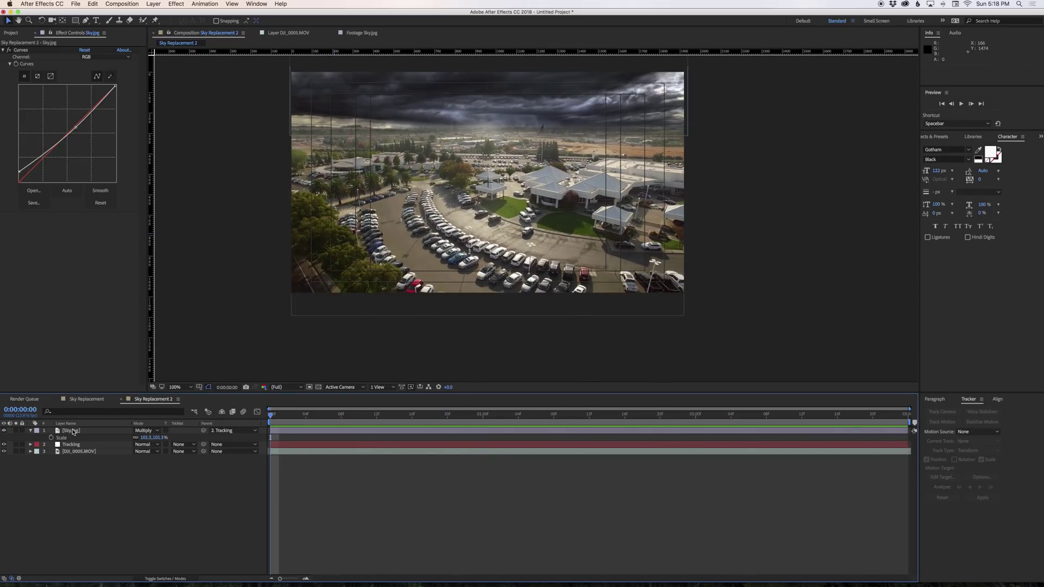
{"action": "left_click", "coordinate": [31, 430]}
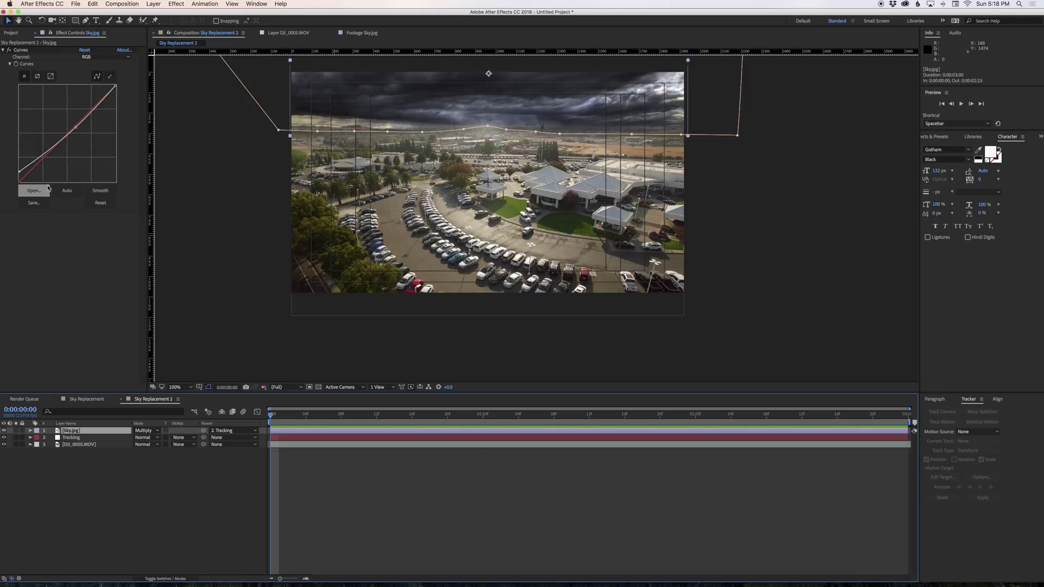
{"action": "left_click", "coordinate": [74, 444]}
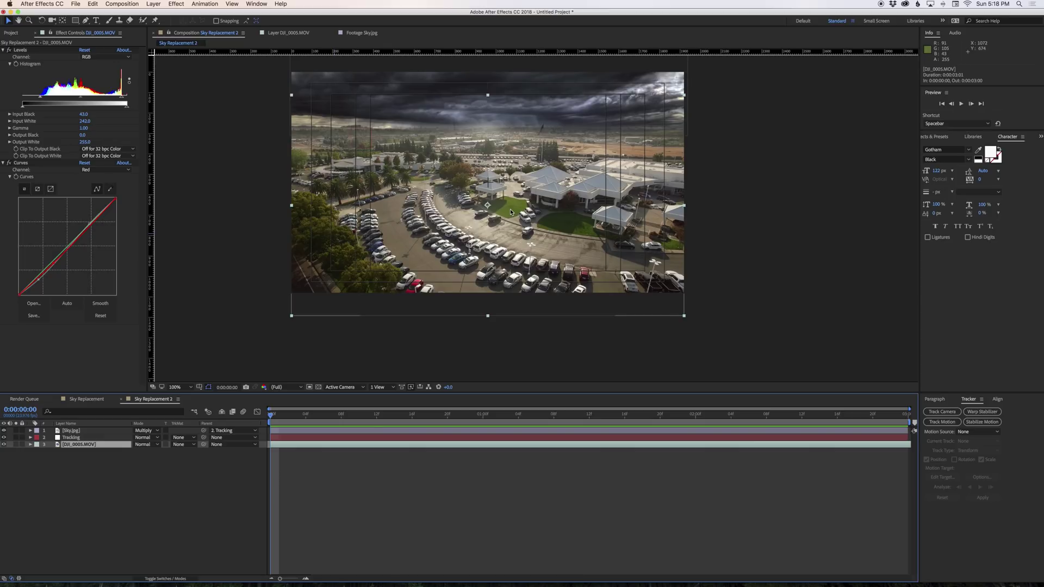
- Add a new adjustment layer, move it to the top of the stack, and rename it Color Grade
{"action": "left_click", "coordinate": [154, 4]}
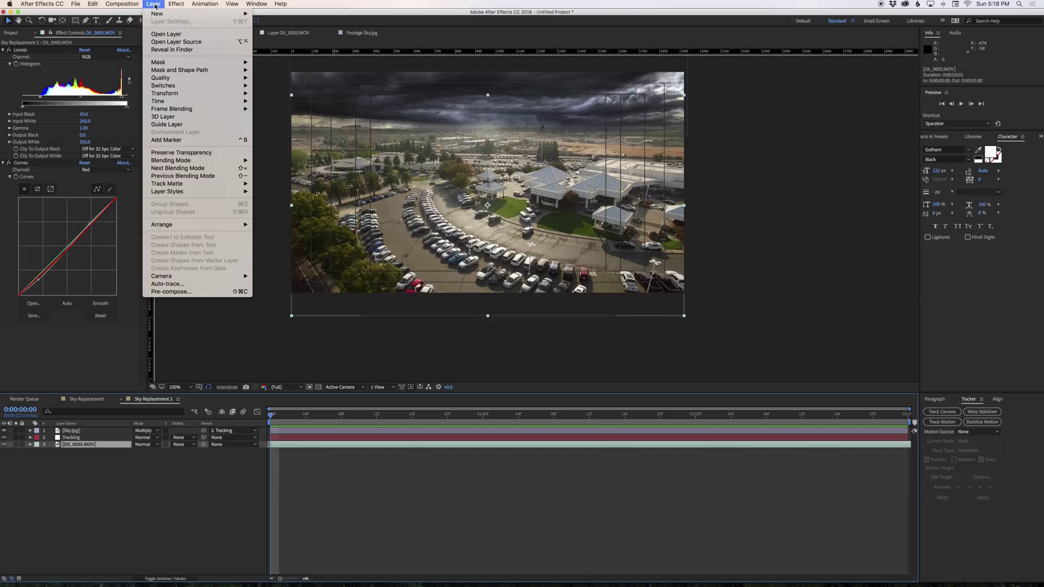
{"action": "mouse_move", "coordinate": [163, 14]}
{"action": "left_click", "coordinate": [334, 64]}
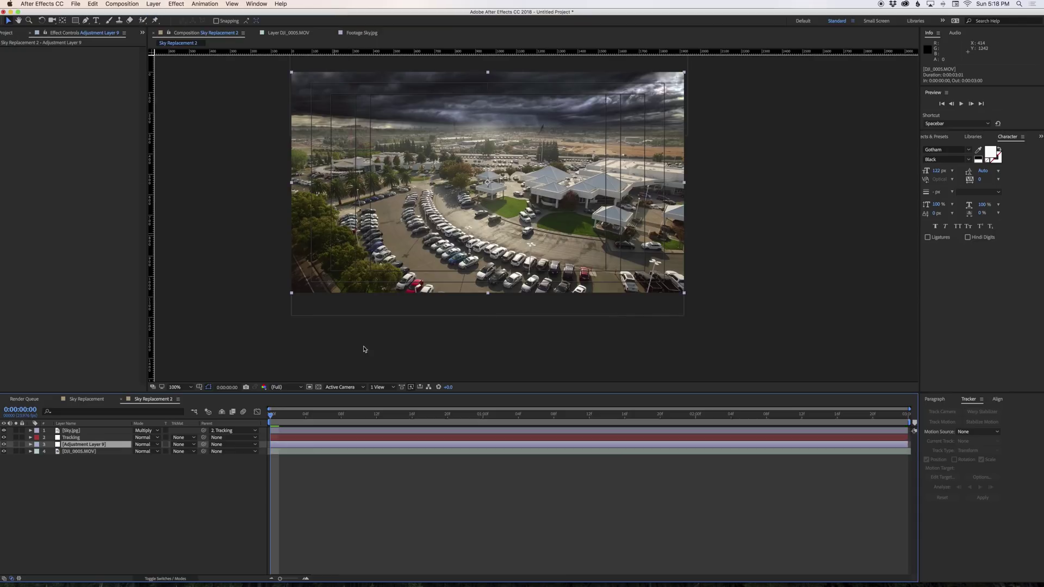
{"action": "left_click_drag", "start_coordinate": [106, 448], "coordinate": [77, 433]}
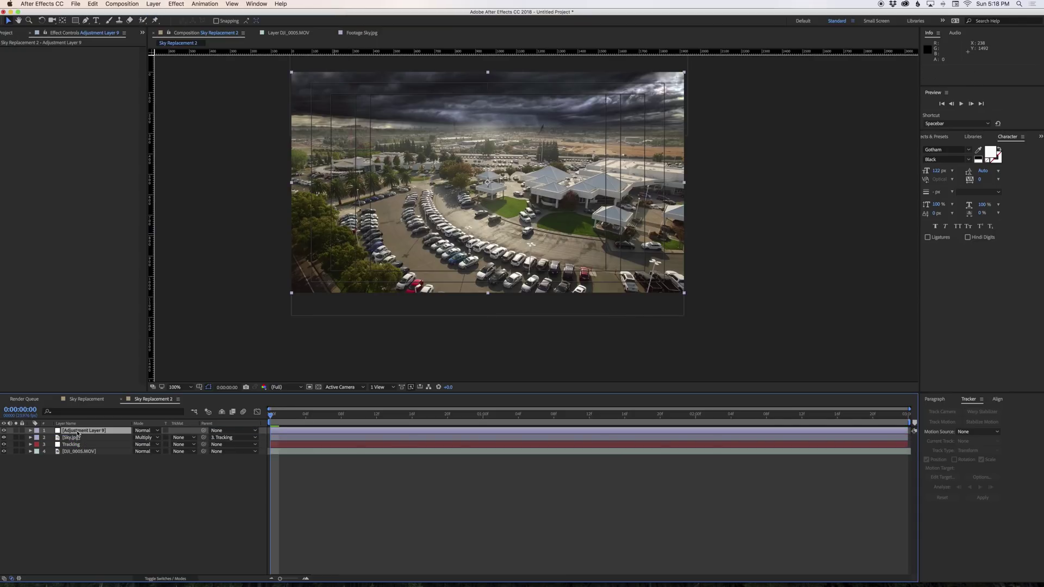
{"action": "key", "text": "Return"}
{"action": "type", "text": "Color Grade"}
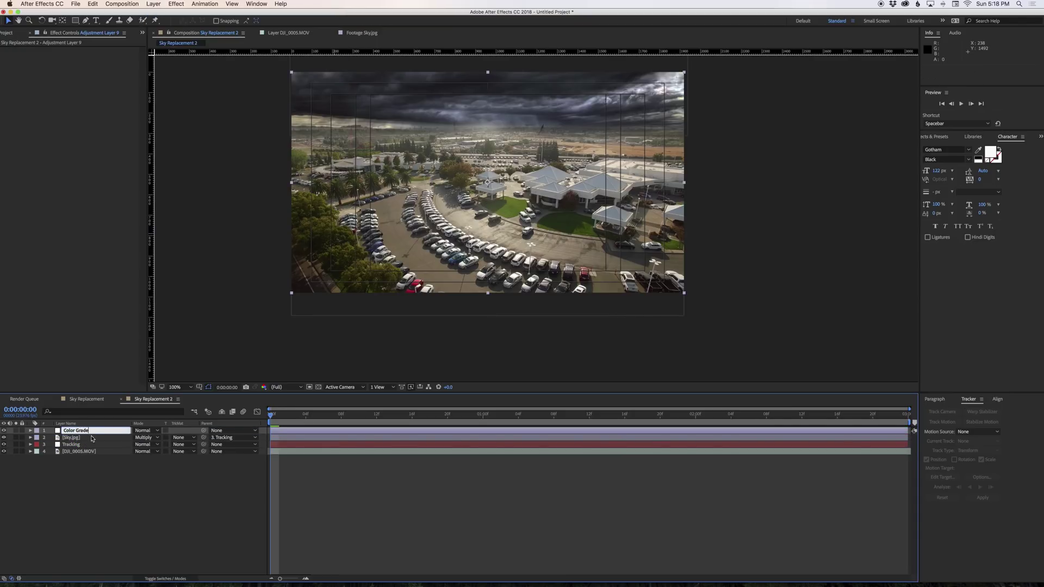
{"action": "key", "text": "Return"}
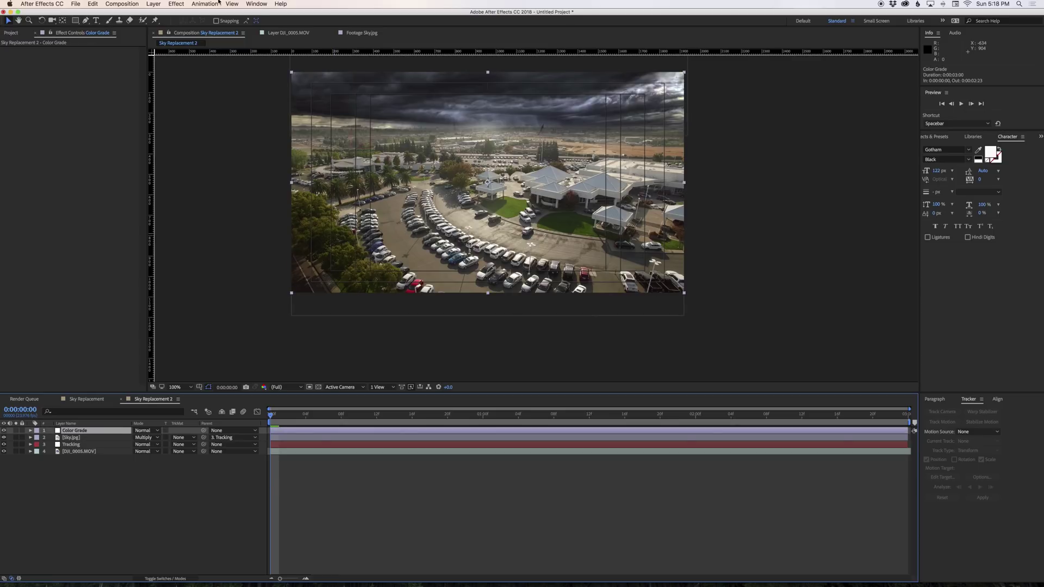
- Apply the Magic Bullet Looks effect to Color Grade and open its look editor
{"action": "left_click", "coordinate": [176, 3]}
{"action": "mouse_move", "coordinate": [204, 137]}
{"action": "left_click", "coordinate": [275, 136]}
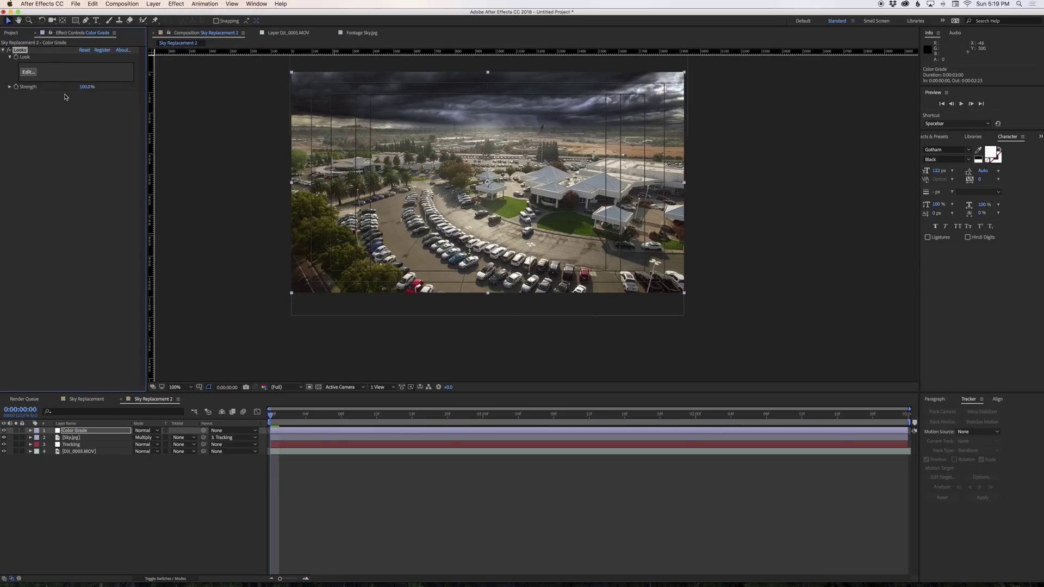
{"action": "left_click", "coordinate": [28, 72]}
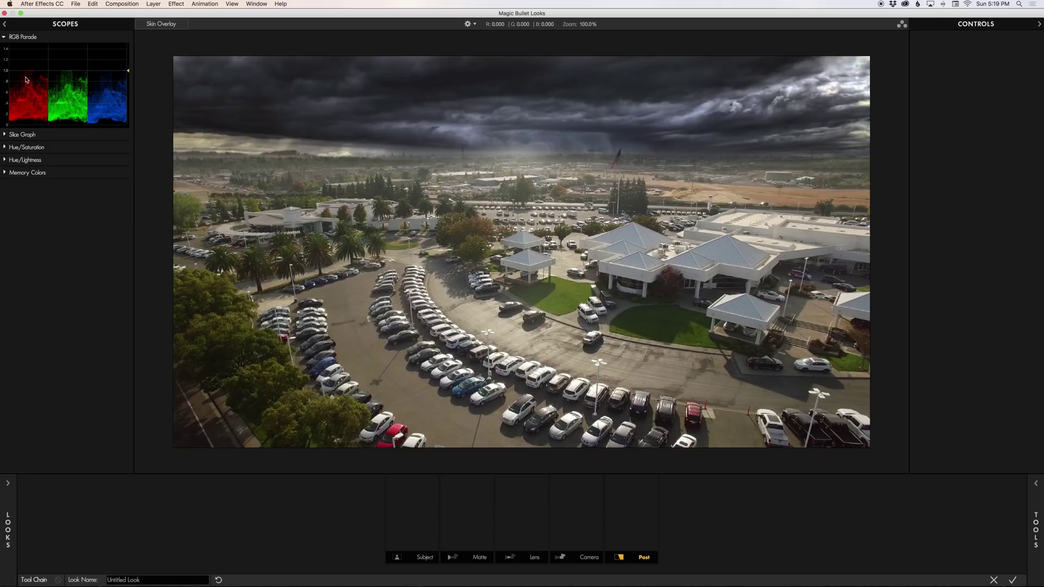
- Apply the Black Skies Ahead custom look from the Looks library and return to After Effects
{"action": "left_click", "coordinate": [7, 493]}
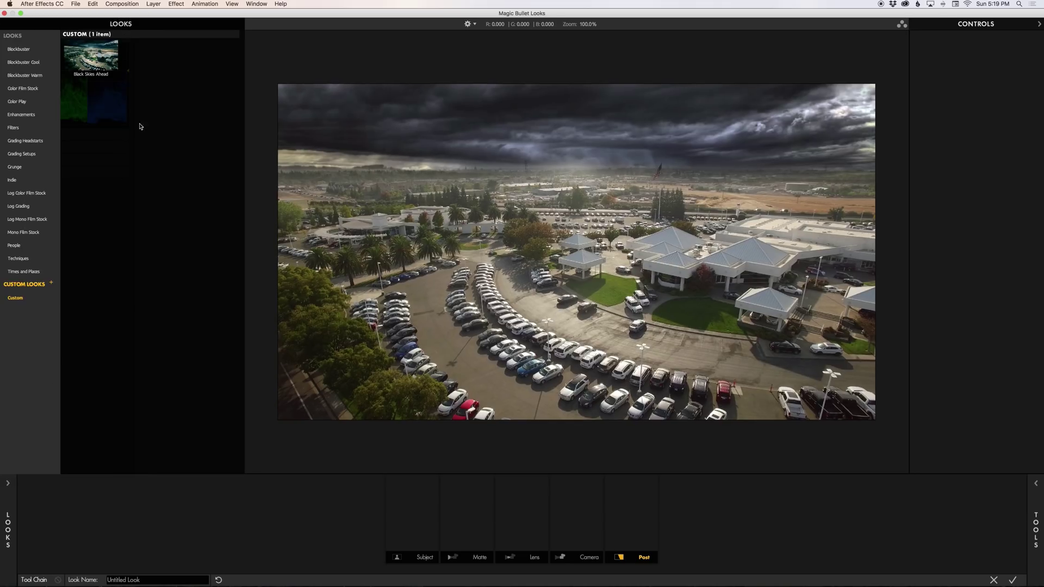
{"action": "left_click", "coordinate": [87, 63]}
{"action": "left_click", "coordinate": [501, 308]}
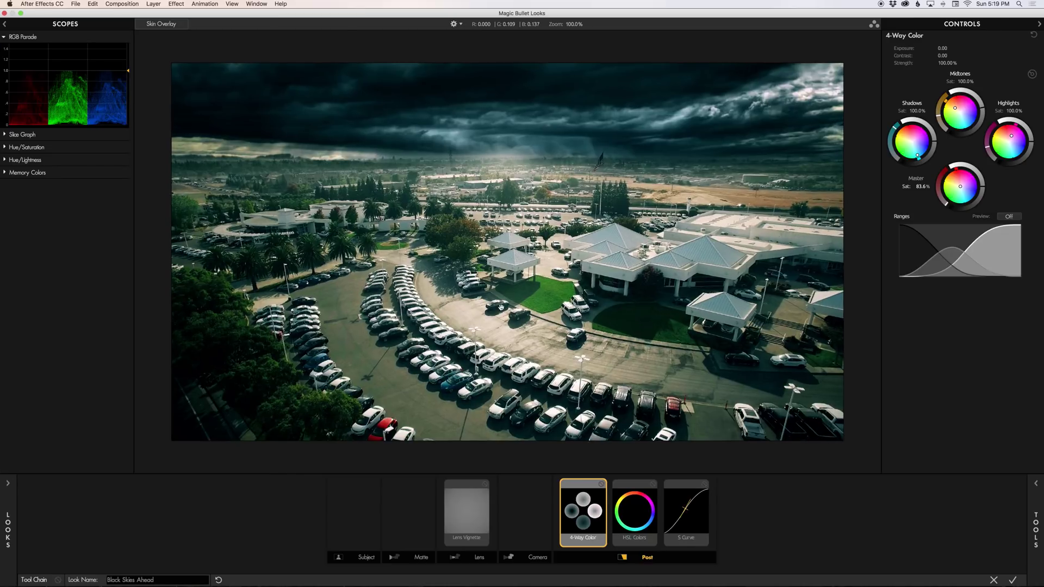
{"action": "left_click", "coordinate": [1013, 581]}
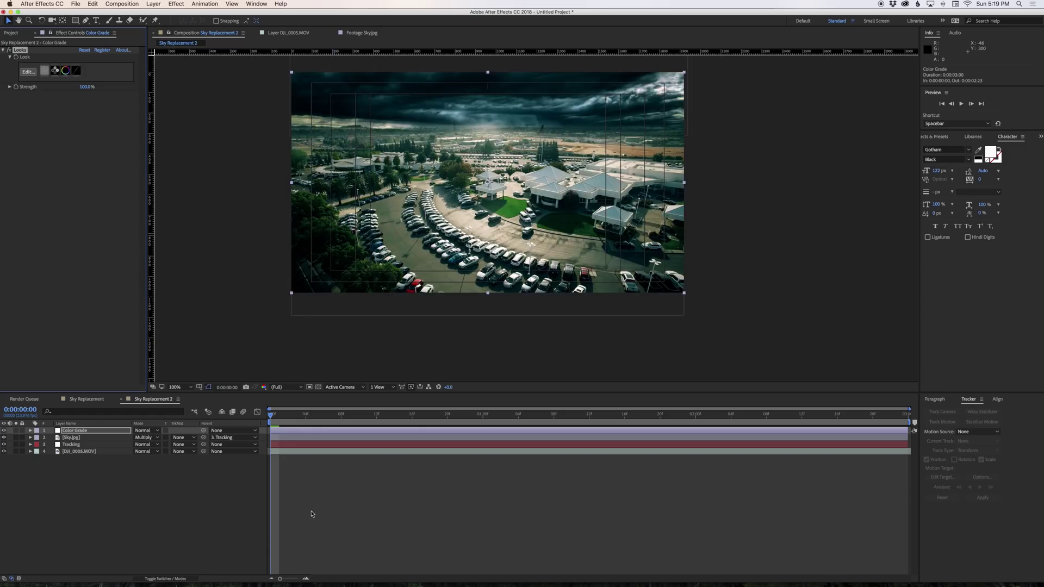
- Lift the Sky.jpg layer's shadows by raising its Curves black point
{"action": "left_click", "coordinate": [71, 440]}
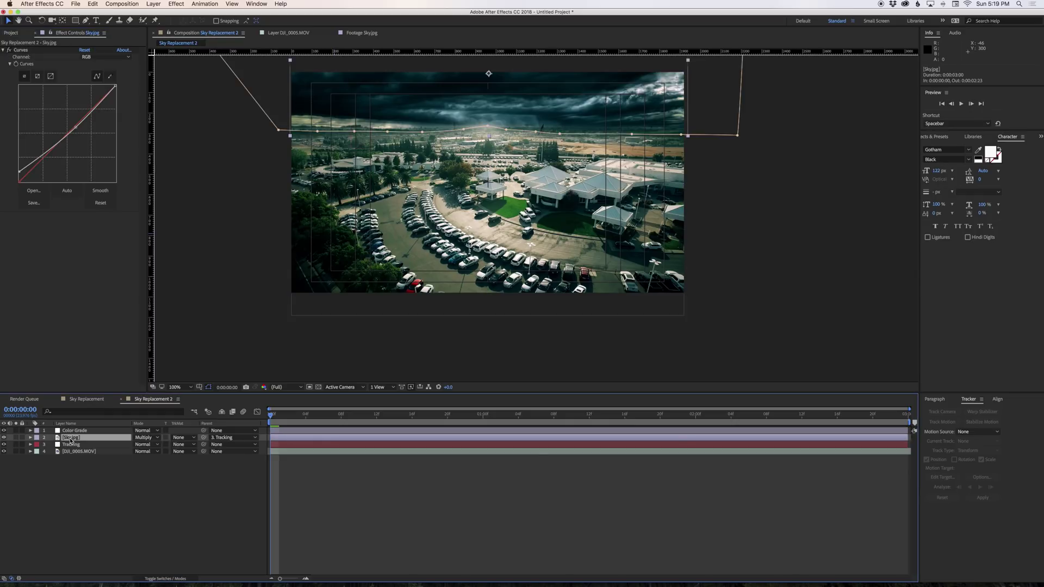
{"action": "left_click_drag", "start_coordinate": [19, 171], "coordinate": [18, 169]}
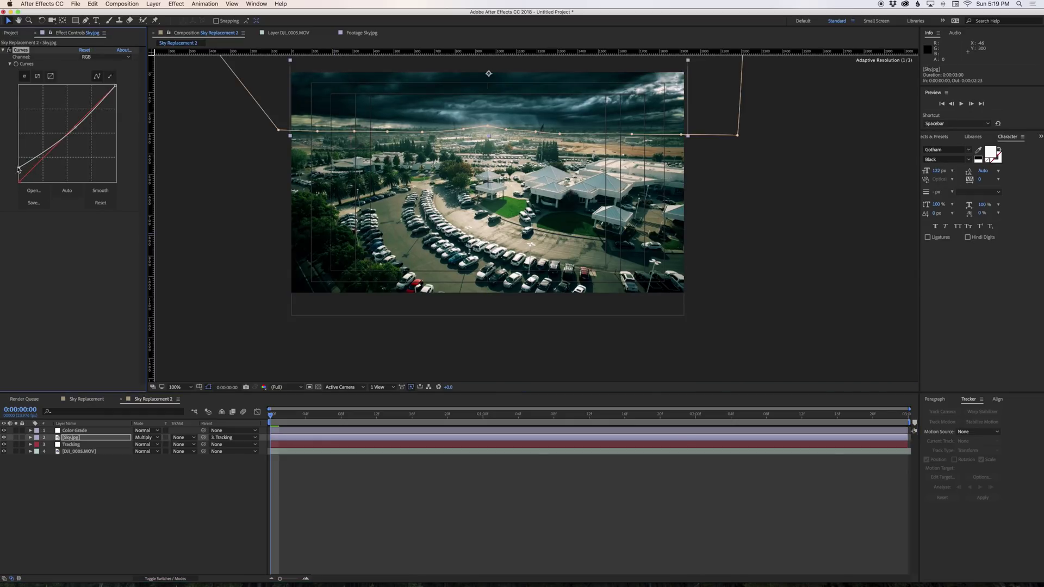
{"action": "left_click", "coordinate": [319, 489]}
- Lower the drone footage's Levels Input Black, raise Input White to 247, and preview the graded shot
{"action": "left_click", "coordinate": [81, 452]}
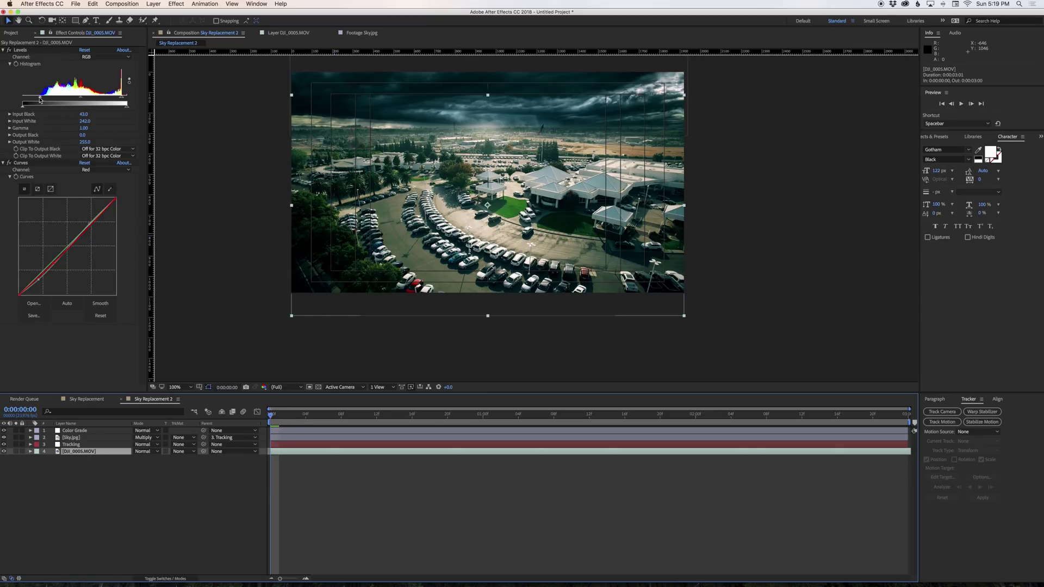
{"action": "left_click_drag", "start_coordinate": [39, 100], "coordinate": [38, 99]}
{"action": "left_click_drag", "start_coordinate": [123, 100], "coordinate": [125, 99]}
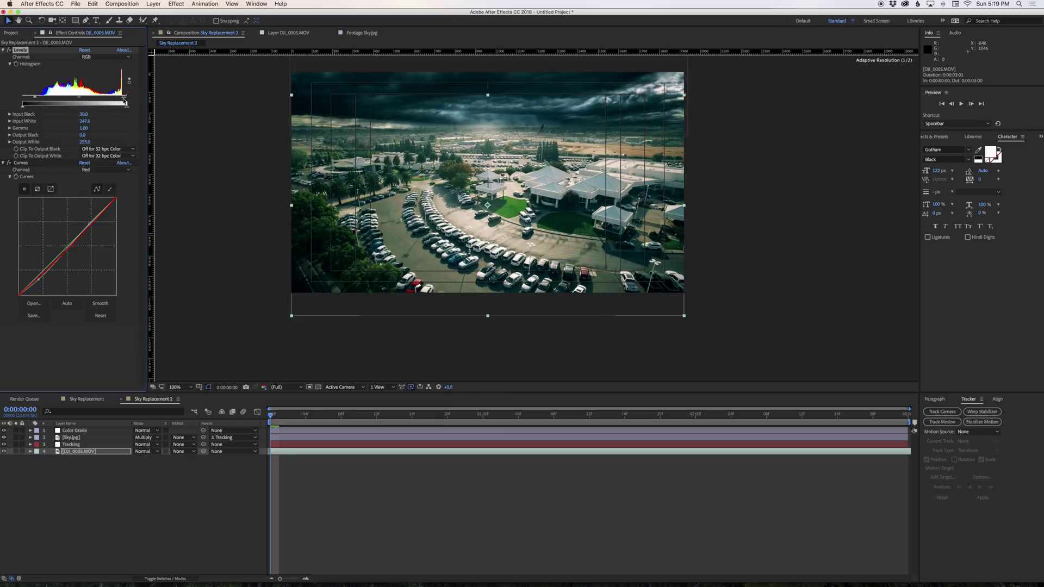
{"action": "left_click", "coordinate": [327, 514]}
{"action": "key", "text": "space"}
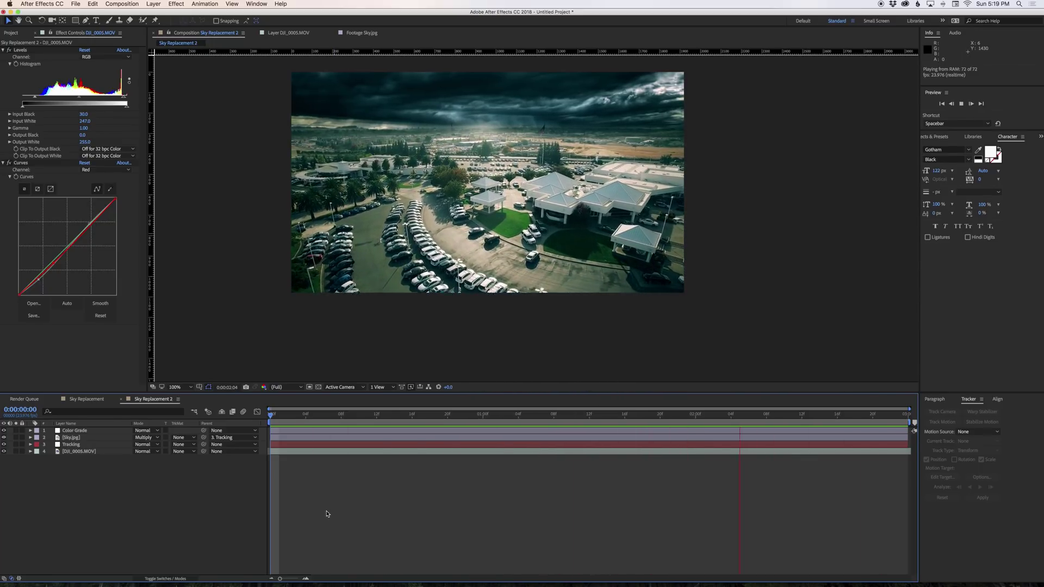
{"action": "left_click", "coordinate": [98, 22]}
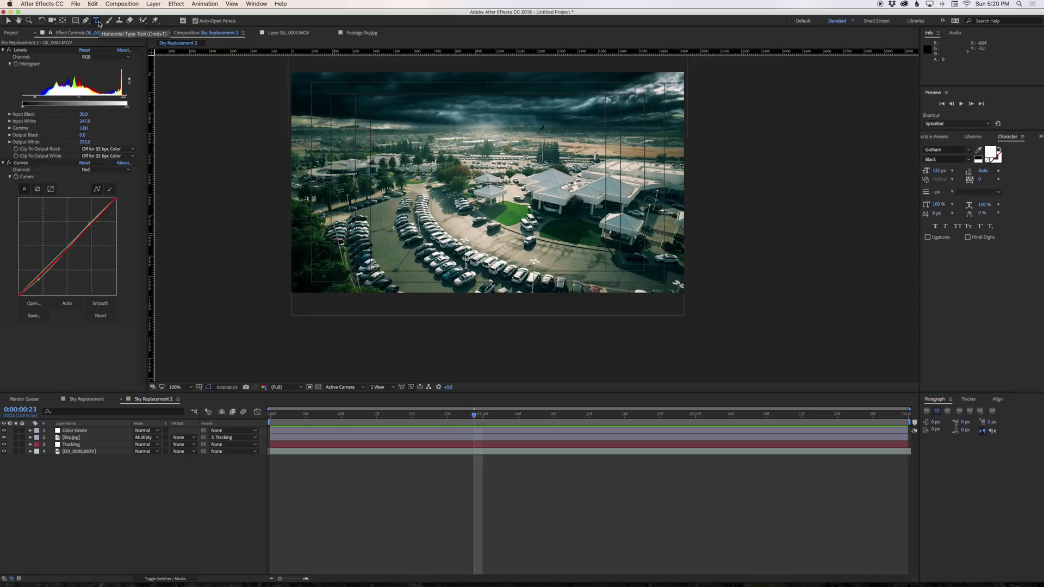
- Type a white 'BLACK FRIDAY' title and drag it to the top centre of the frame
{"action": "left_click", "coordinate": [558, 179]}
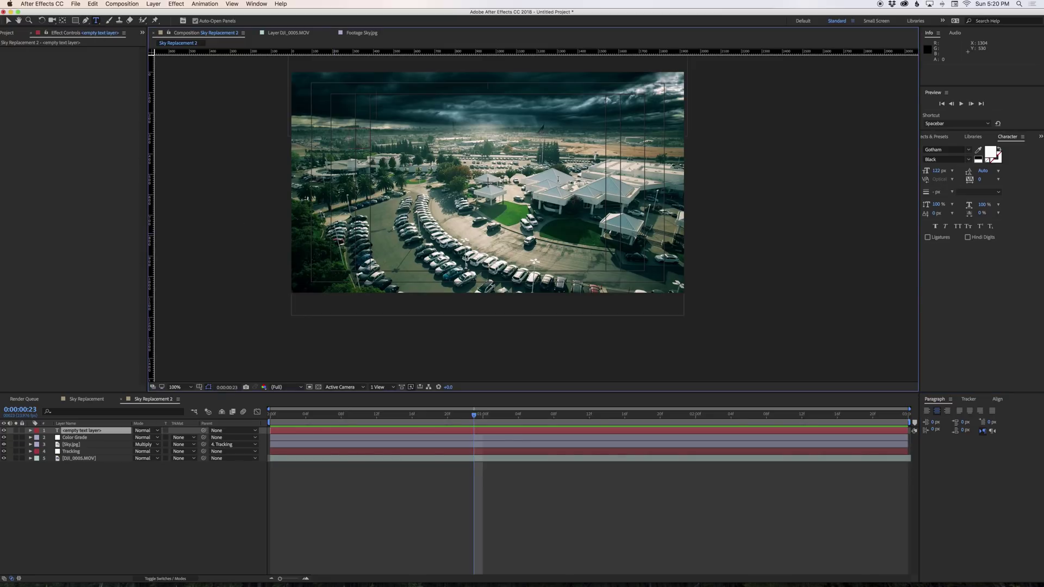
{"action": "type", "text": "BLACK F"}
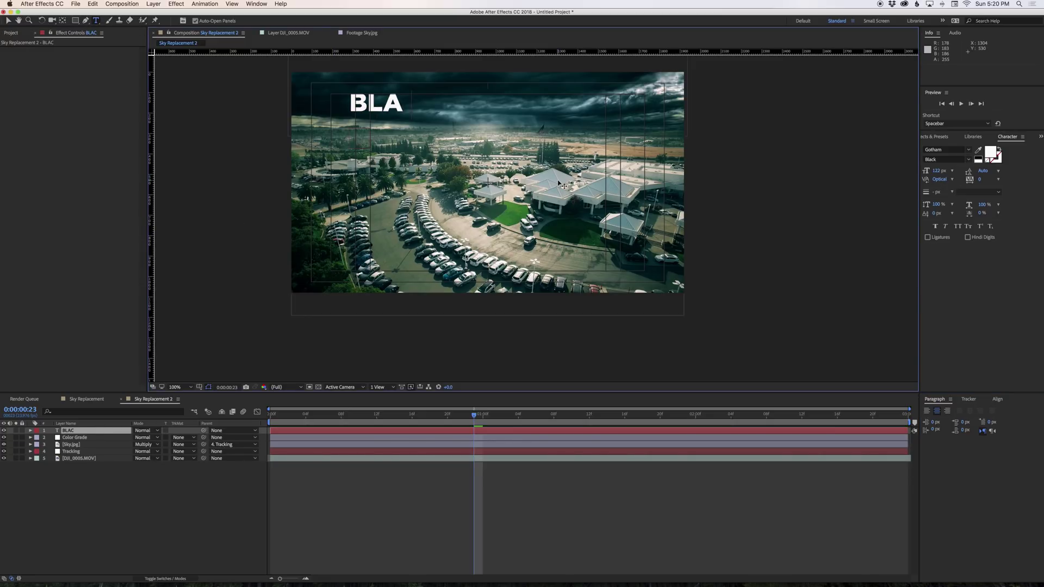
{"action": "type", "text": "RIDAY"}
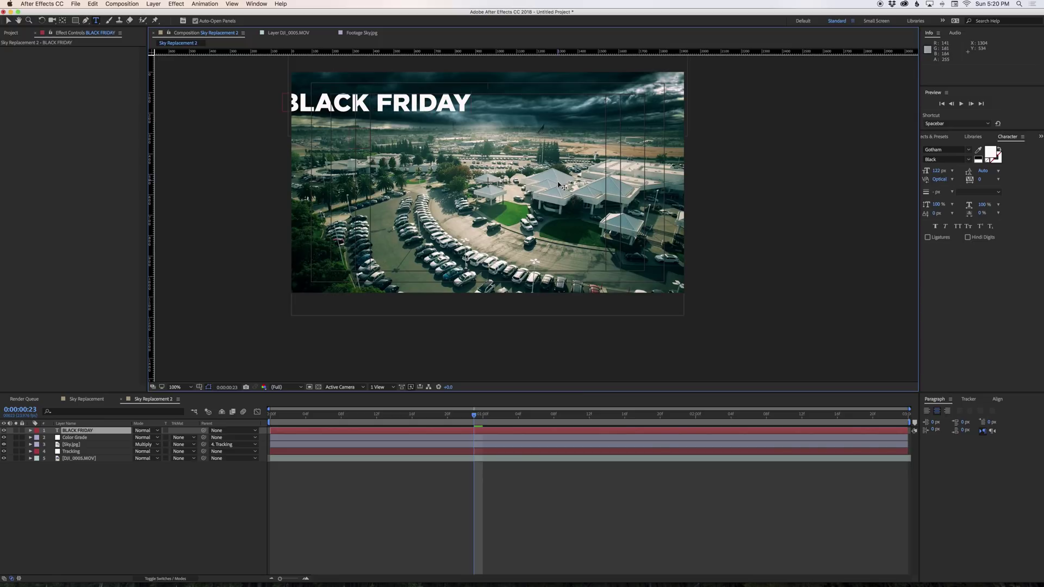
{"action": "left_click", "coordinate": [7, 19]}
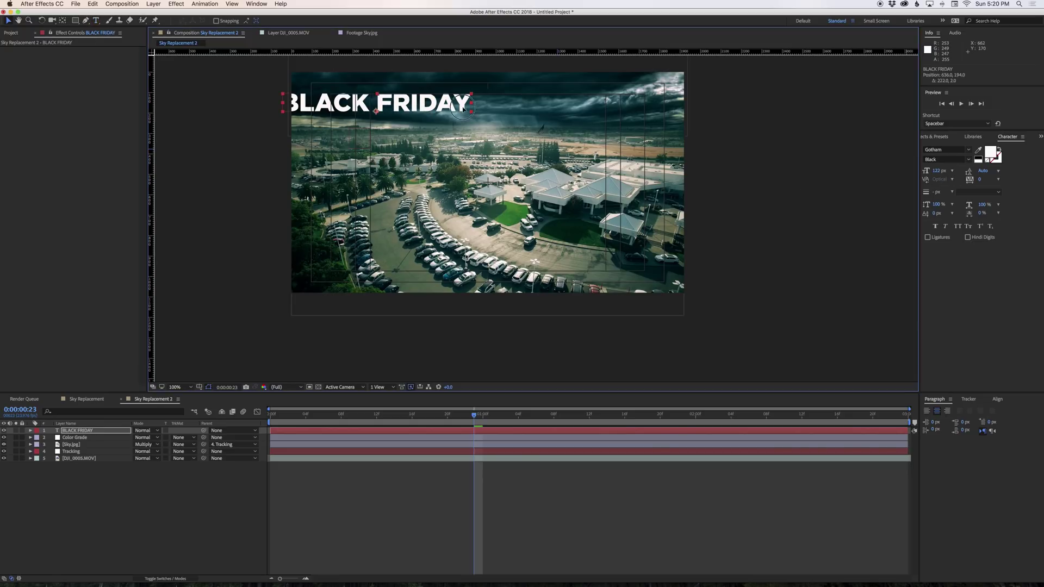
{"action": "left_click_drag", "start_coordinate": [389, 109], "coordinate": [487, 111]}
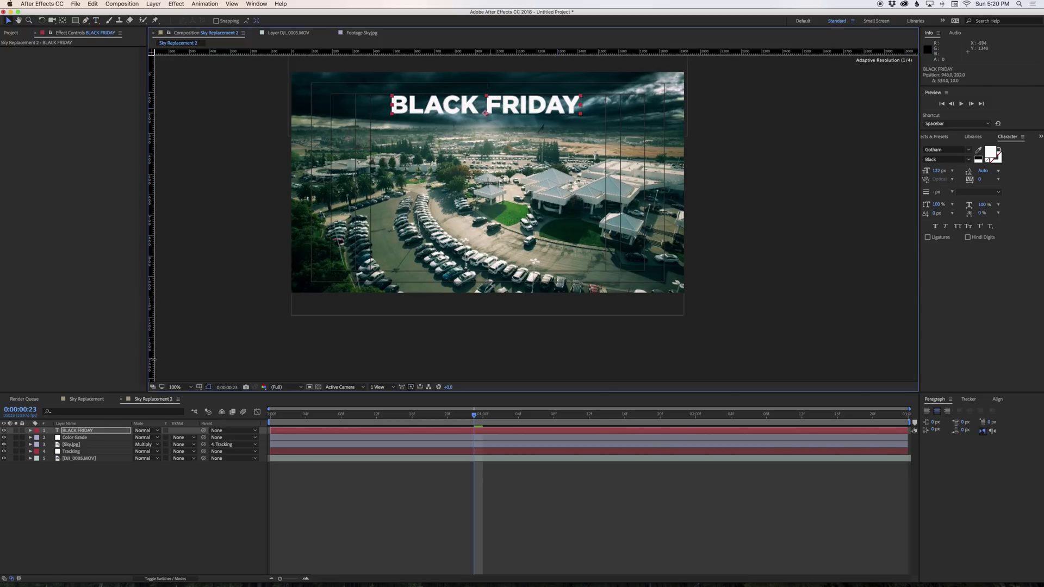
{"action": "left_click", "coordinate": [31, 430]}
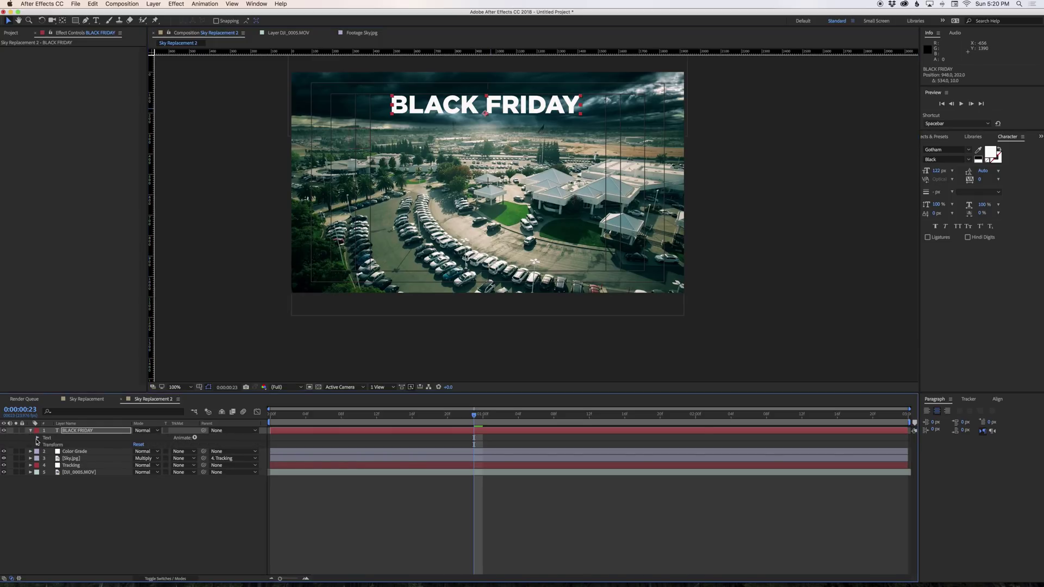
- Add a Tracking animator and keyframe Tracking Amount from 0 at the start to wider spacing at the end
{"action": "left_click", "coordinate": [195, 438]}
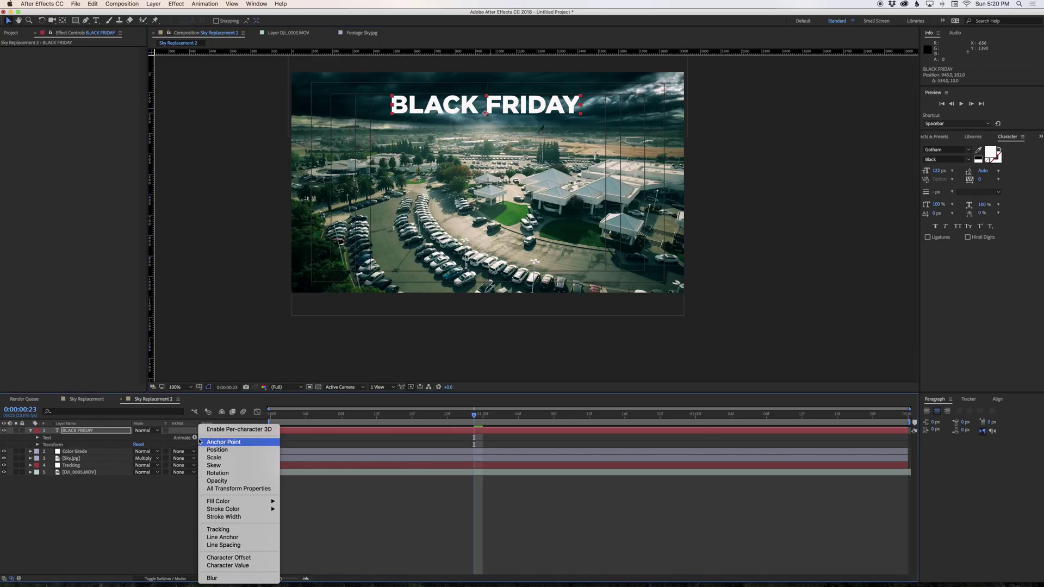
{"action": "left_click", "coordinate": [237, 531]}
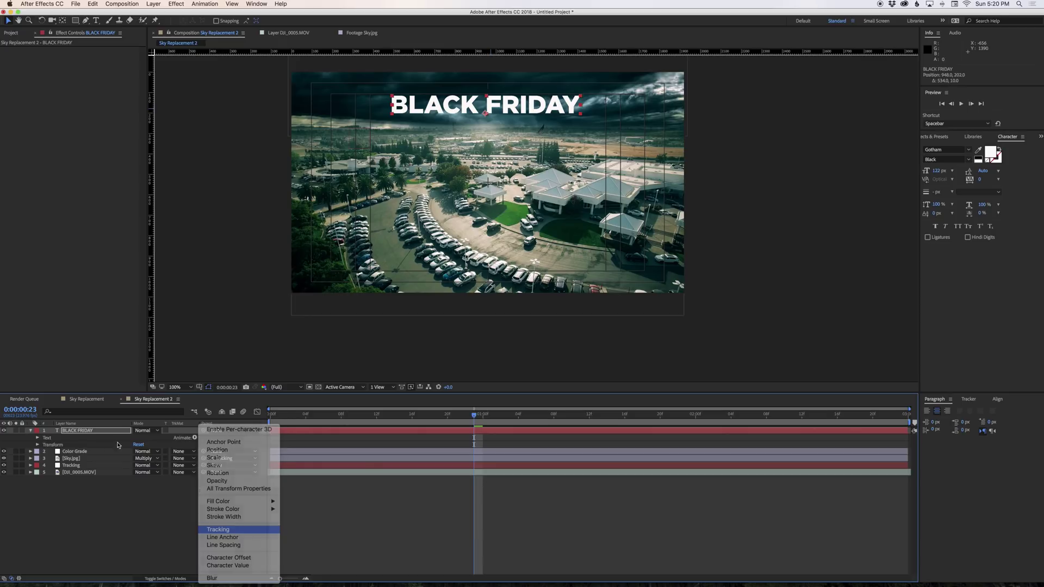
{"action": "left_click", "coordinate": [58, 487]}
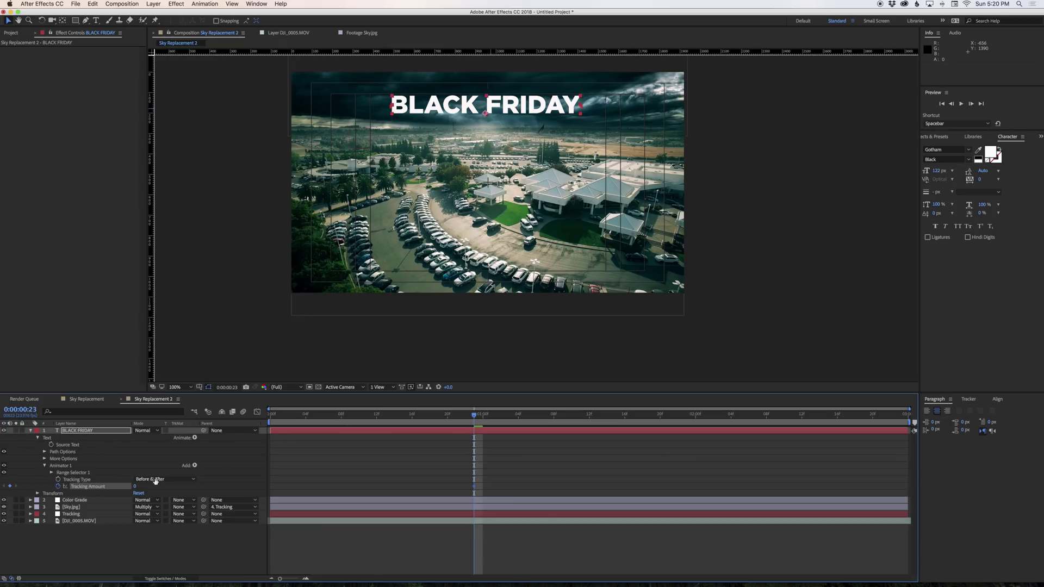
{"action": "left_click_drag", "start_coordinate": [474, 489], "coordinate": [270, 489]}
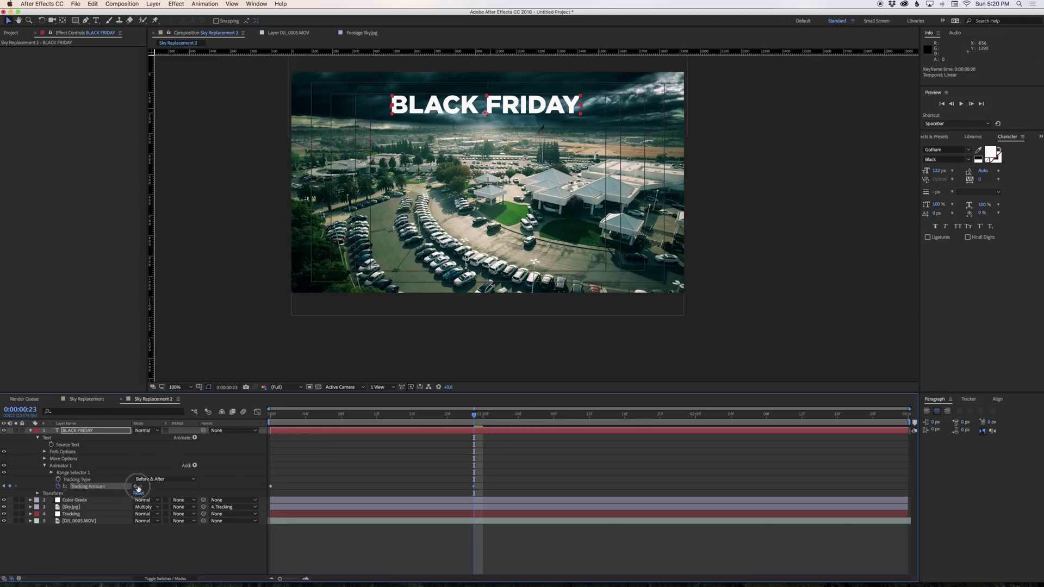
{"action": "left_click_drag", "start_coordinate": [136, 487], "coordinate": [165, 489]}
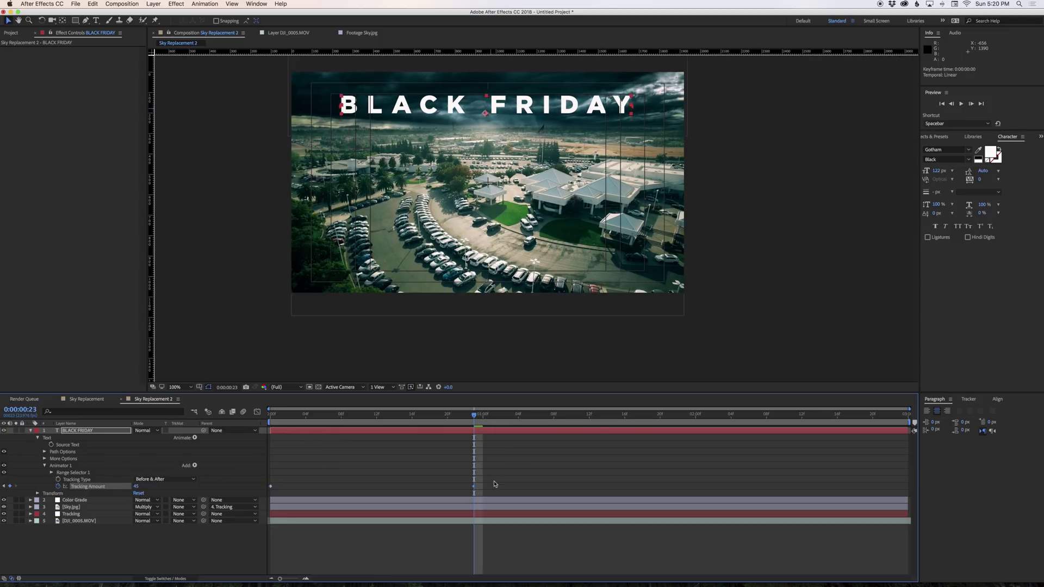
{"action": "left_click_drag", "start_coordinate": [473, 488], "coordinate": [908, 487]}
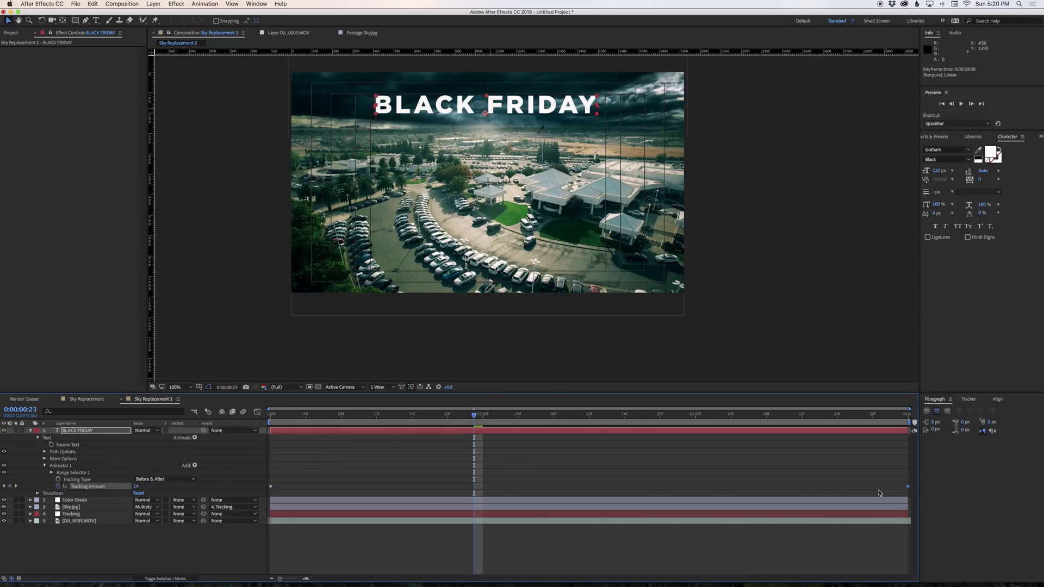
- Preview the BLACK FRIDAY letter-spacing animation from the first frame
{"action": "key", "text": "Home"}
{"action": "key", "text": "space"}
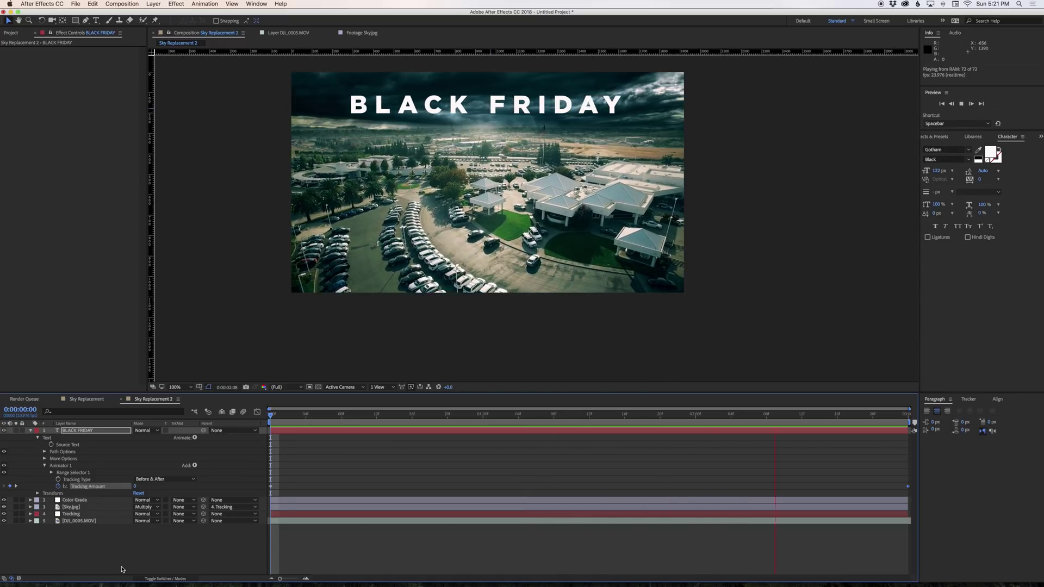
{"action": "key", "text": "space"}
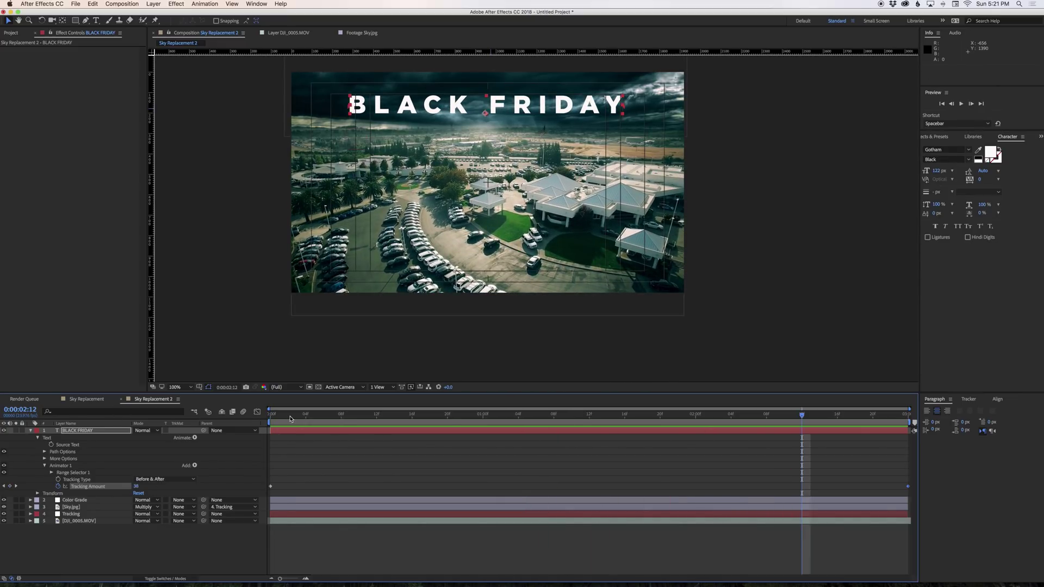
{"action": "key", "text": "Home"}
{"action": "key", "text": "space"}
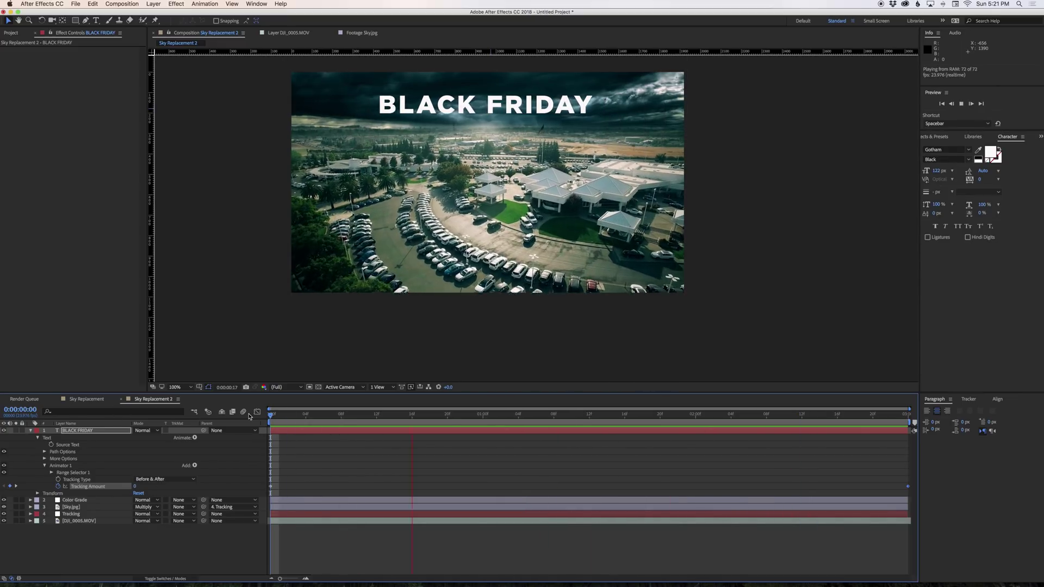